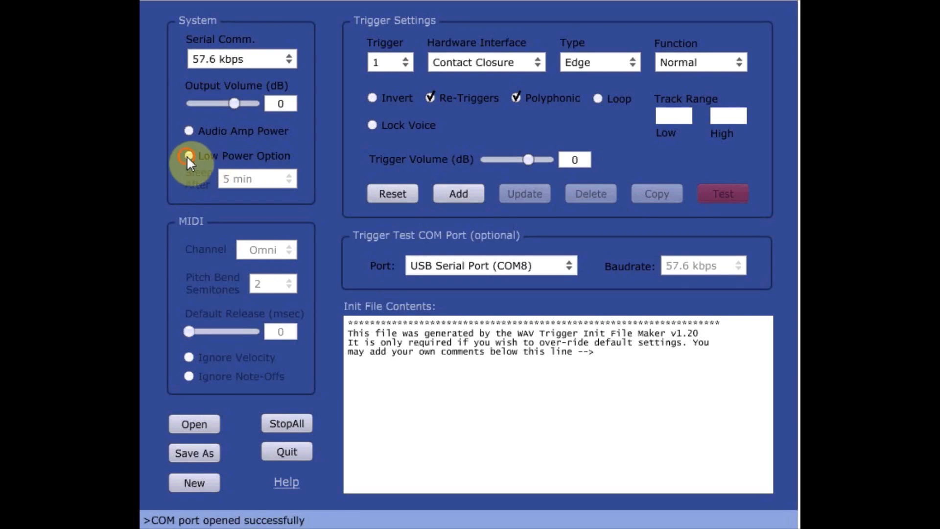
Try the Low Power Option, review its available sleep delays, and turn the option off again
click(187, 155)
click(289, 180)
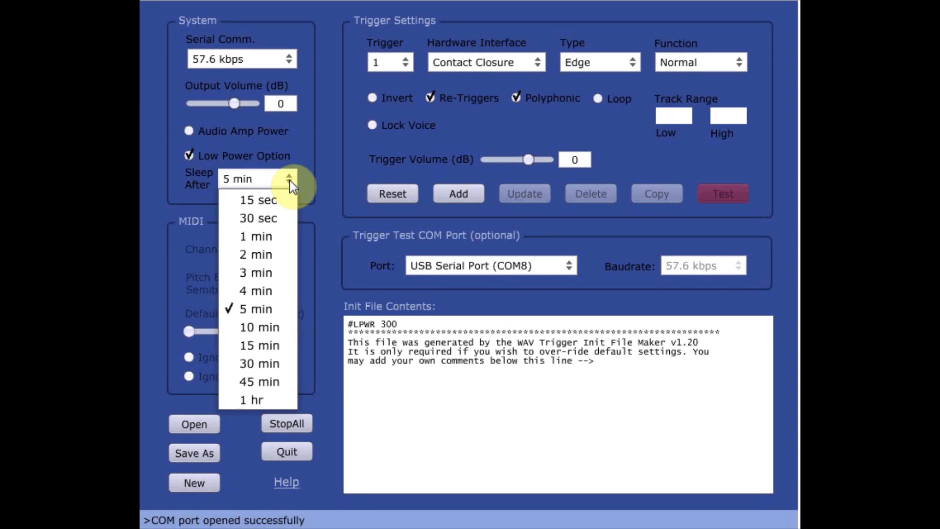
click(292, 185)
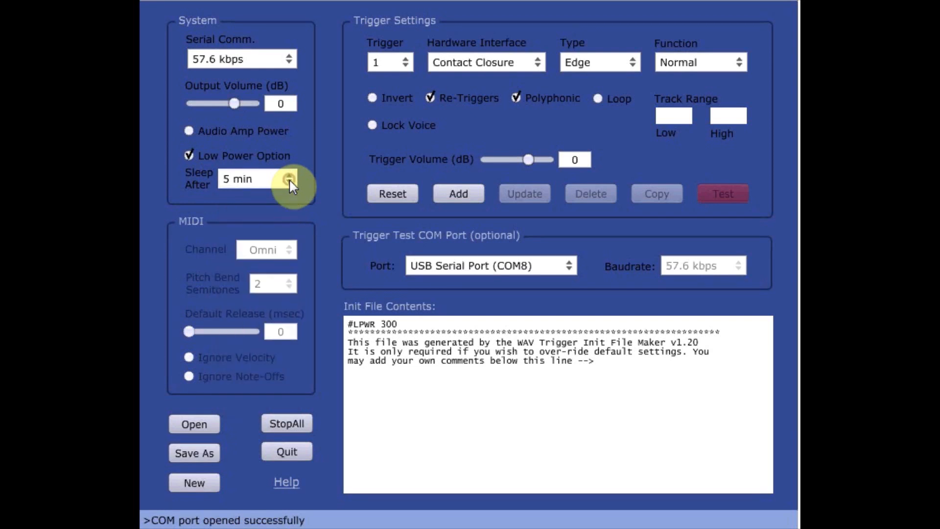
click(188, 155)
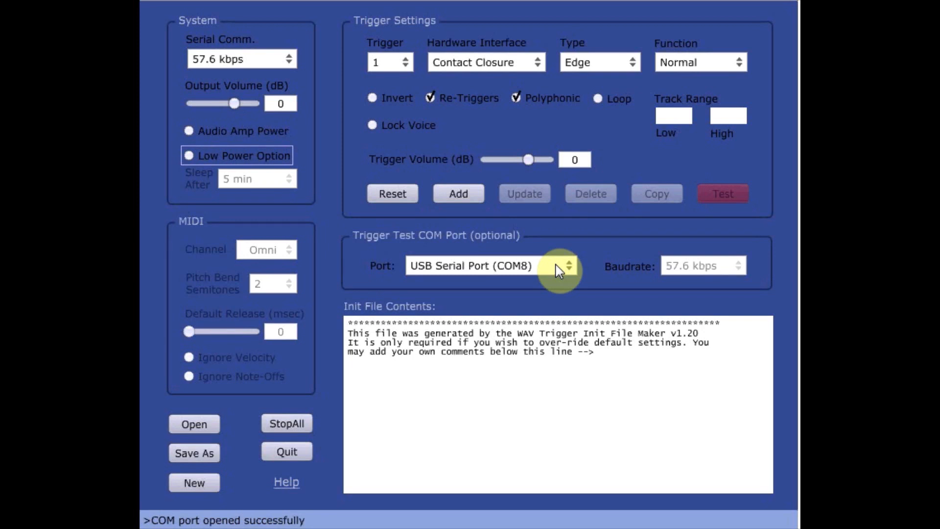
Review the available choices for the test COM port, trigger function, trigger number, hardware interface and trigger type
click(569, 266)
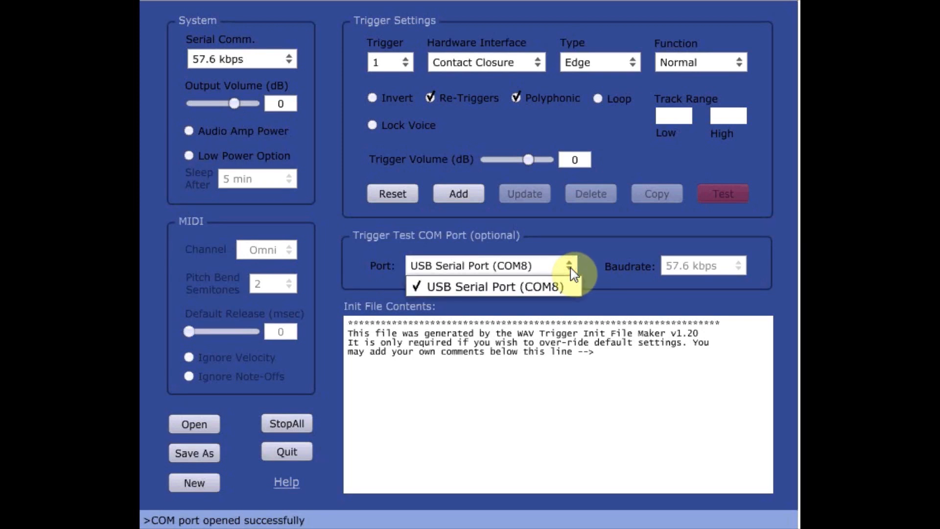
click(570, 267)
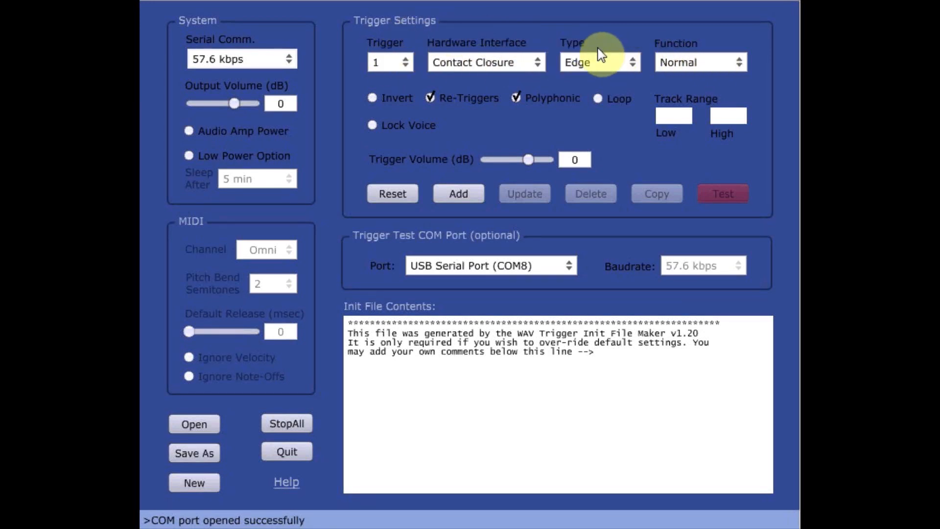
click(742, 63)
click(742, 63)
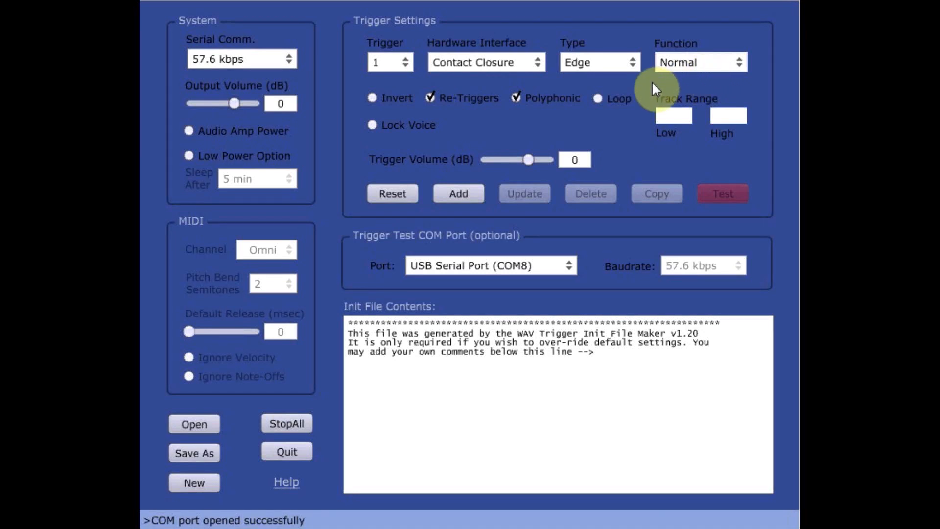
click(405, 61)
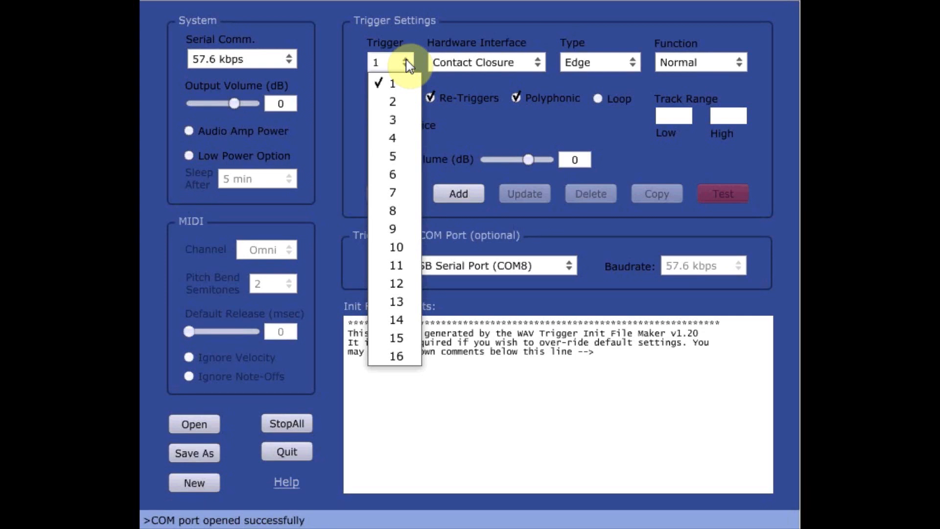
click(406, 61)
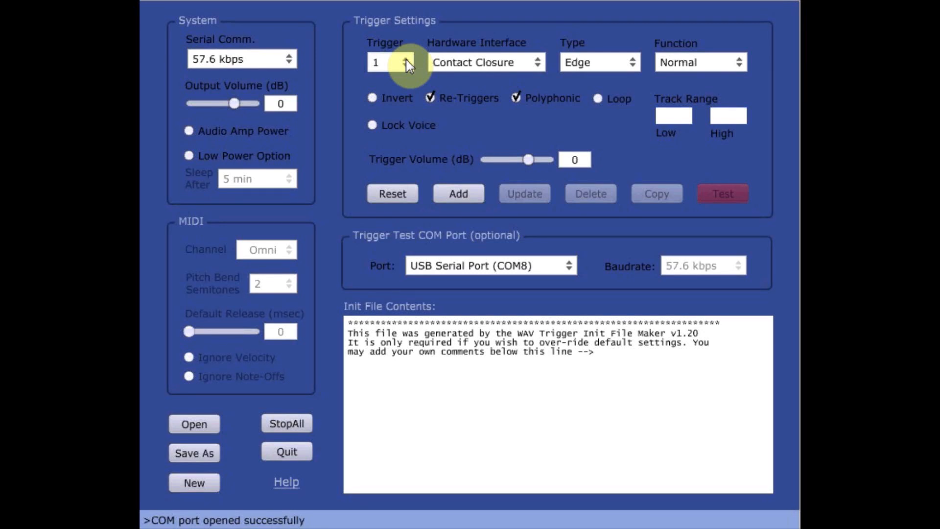
click(538, 65)
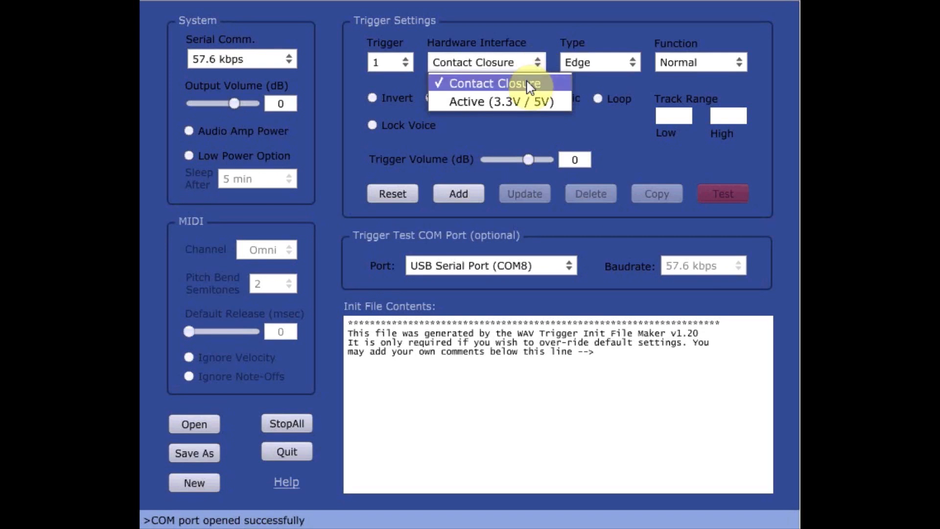
click(539, 63)
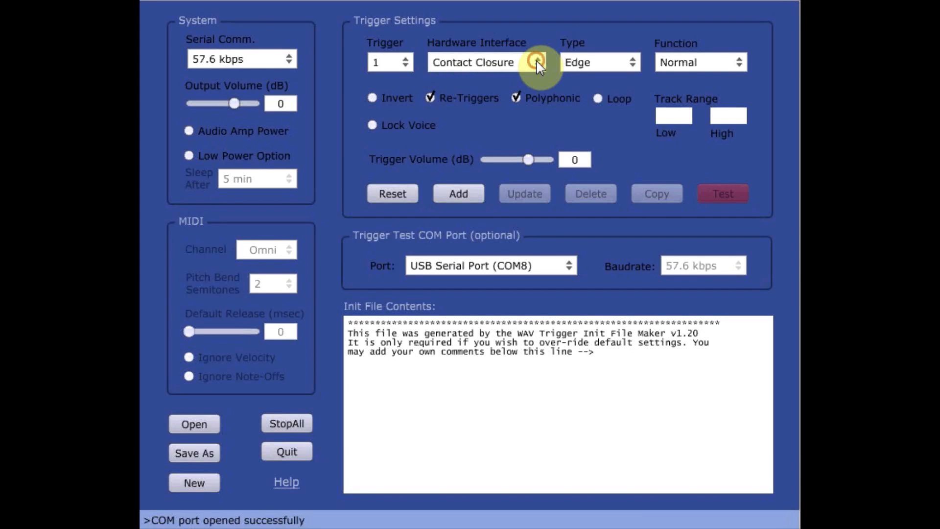
click(632, 61)
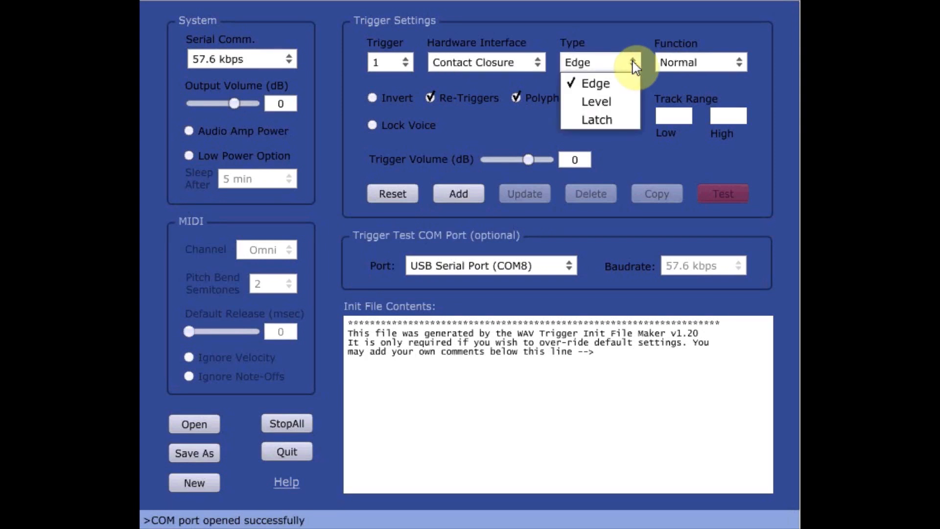
click(632, 61)
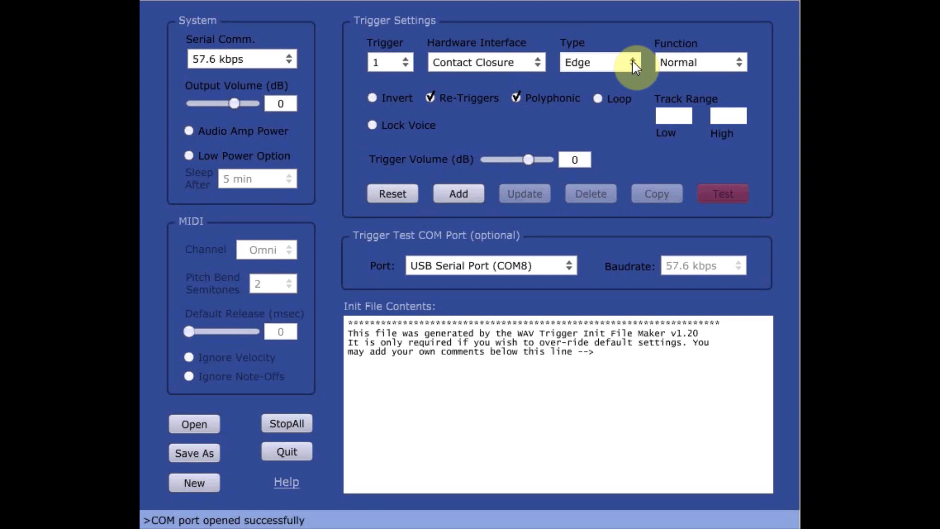
Try the Level type for trigger 1, followed by the Latch type
click(635, 67)
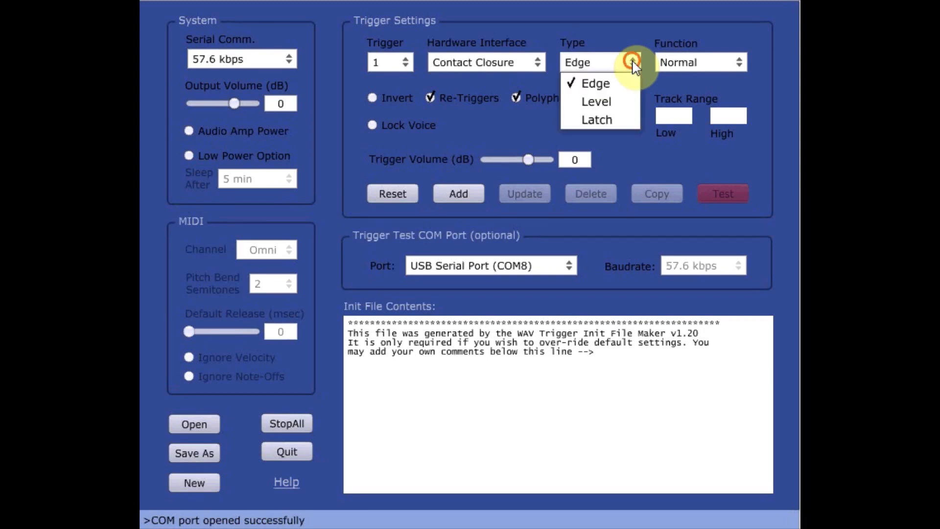
click(621, 99)
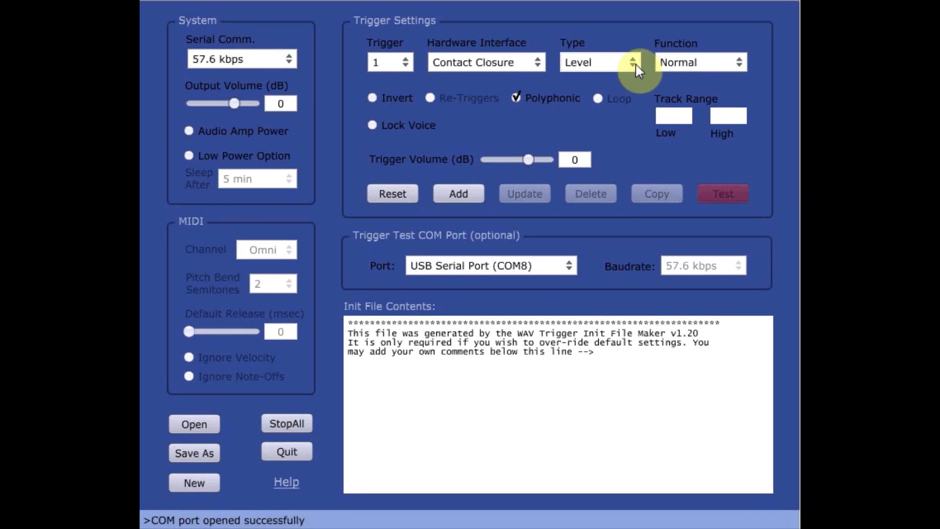
click(632, 62)
click(615, 119)
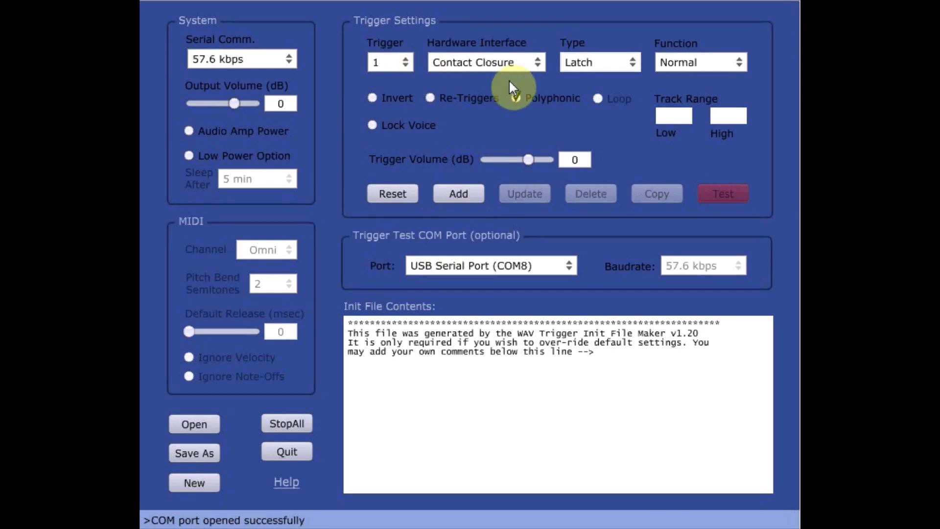
Set trigger 1's function to Next, trying the Latch type before returning the type to Edge
click(737, 62)
click(711, 102)
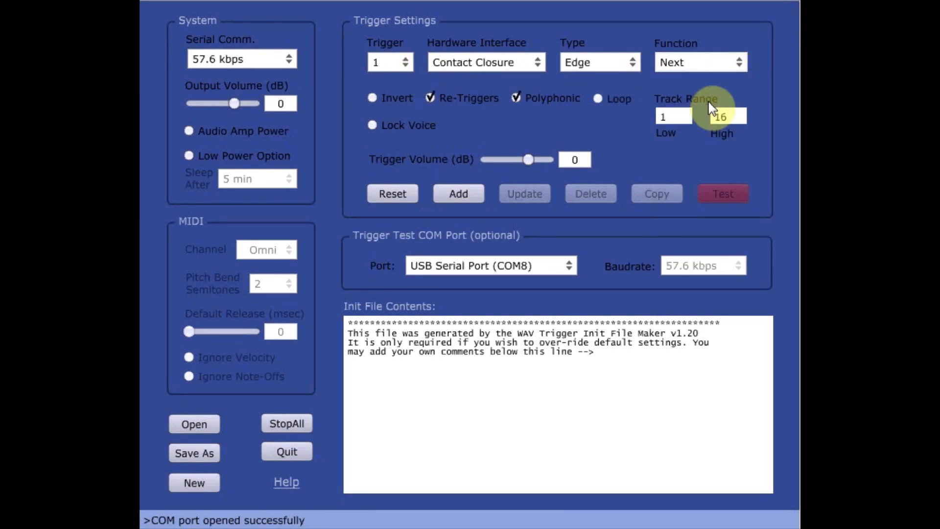
click(634, 63)
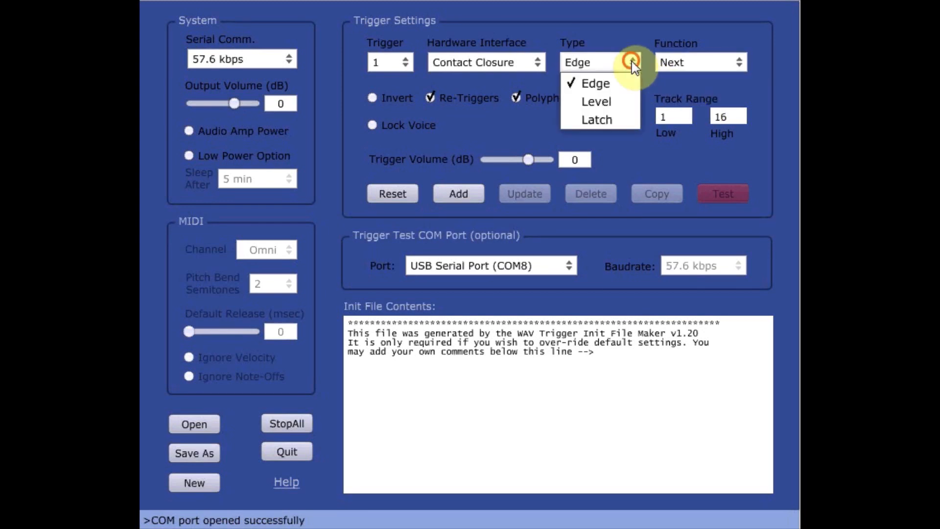
click(604, 121)
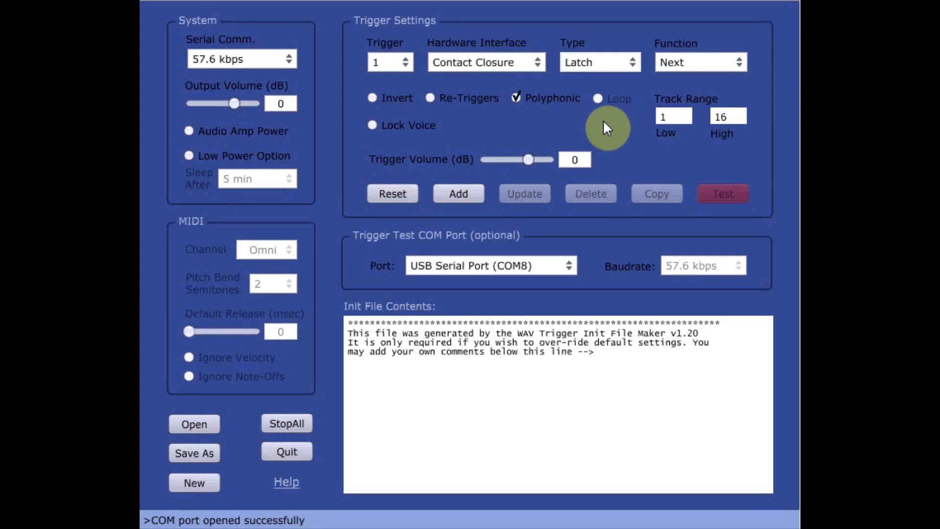
click(631, 62)
click(622, 85)
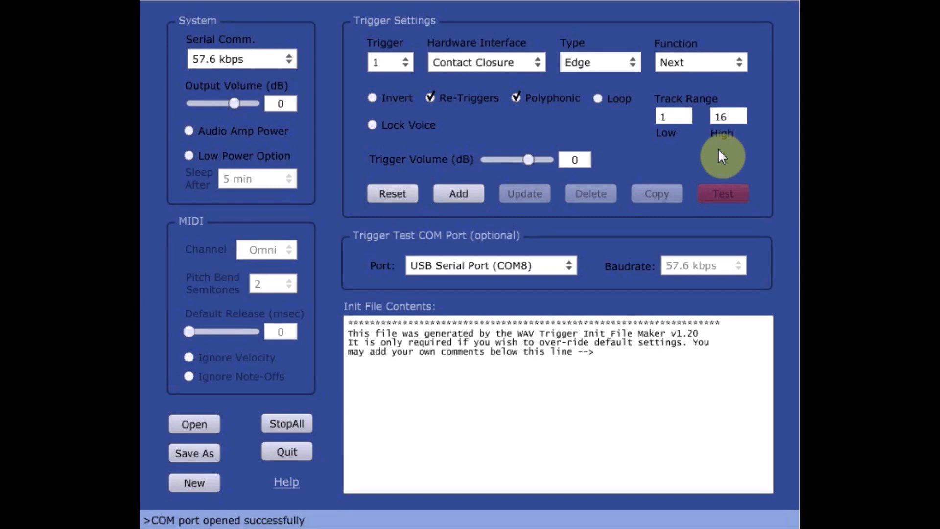
Set the high end of the Next function's track range to 4
click(675, 117)
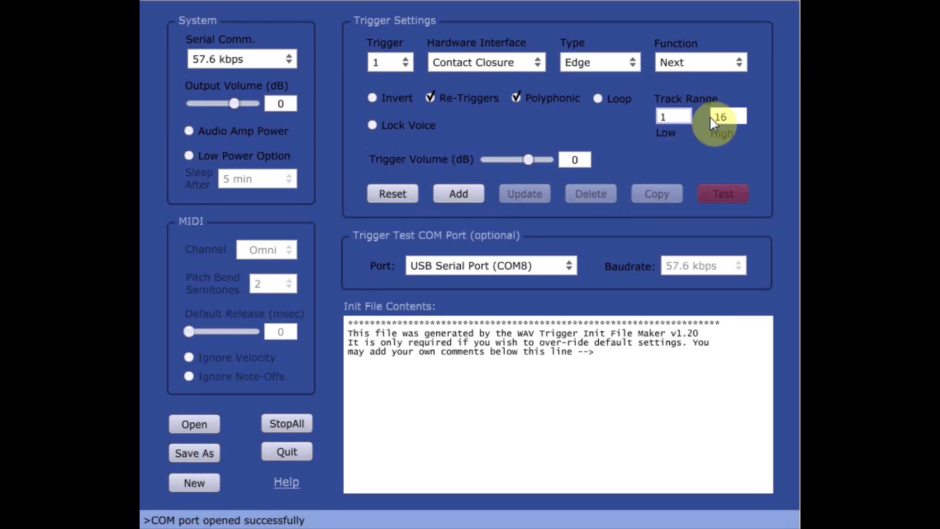
click(727, 116)
key(BackSpace)
key(BackSpace)
text(4)
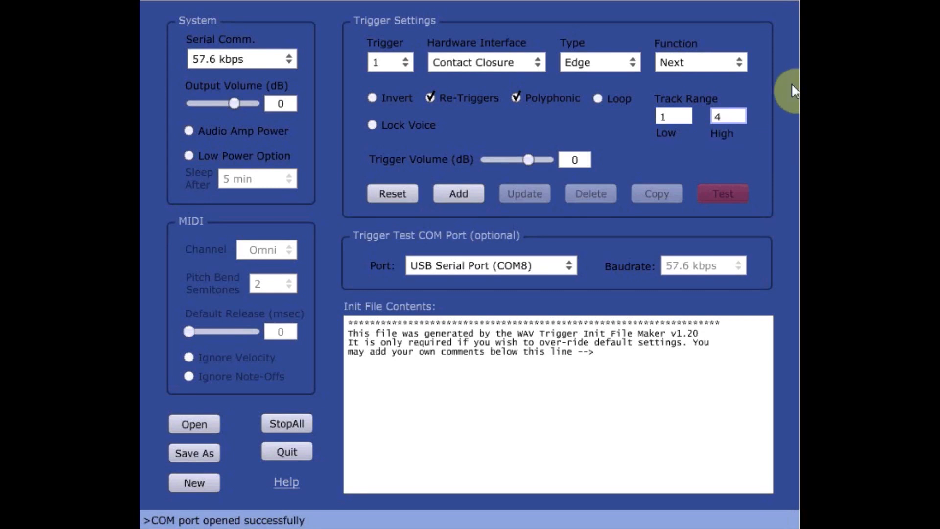
Try the Previous function for trigger 1, followed by the Random function
click(740, 62)
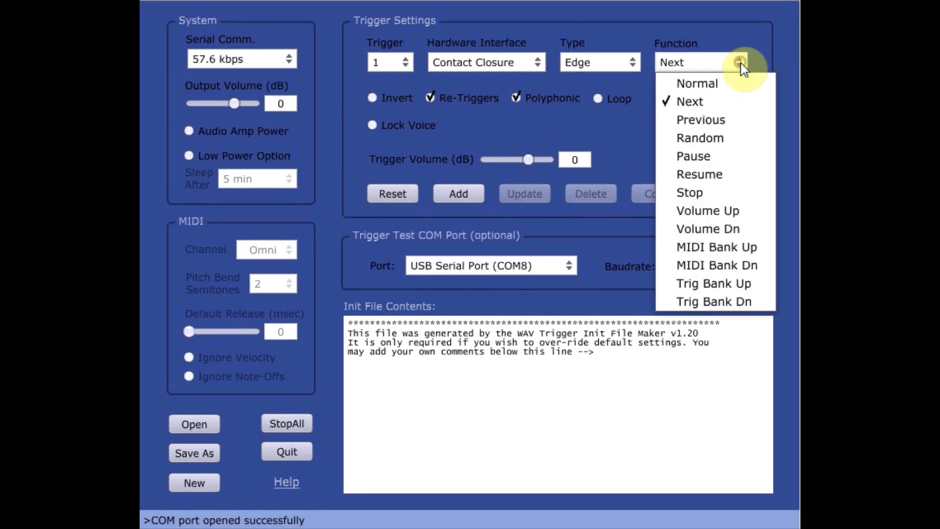
click(706, 123)
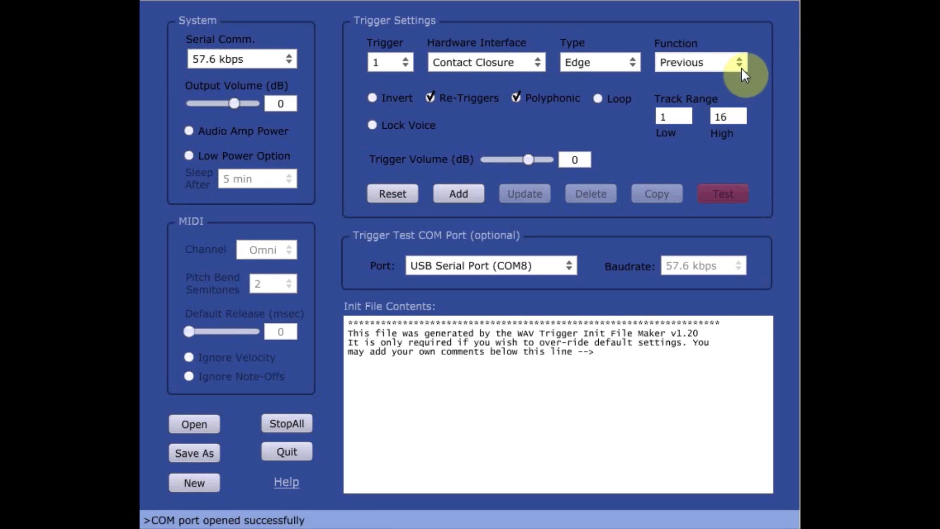
click(741, 66)
click(707, 137)
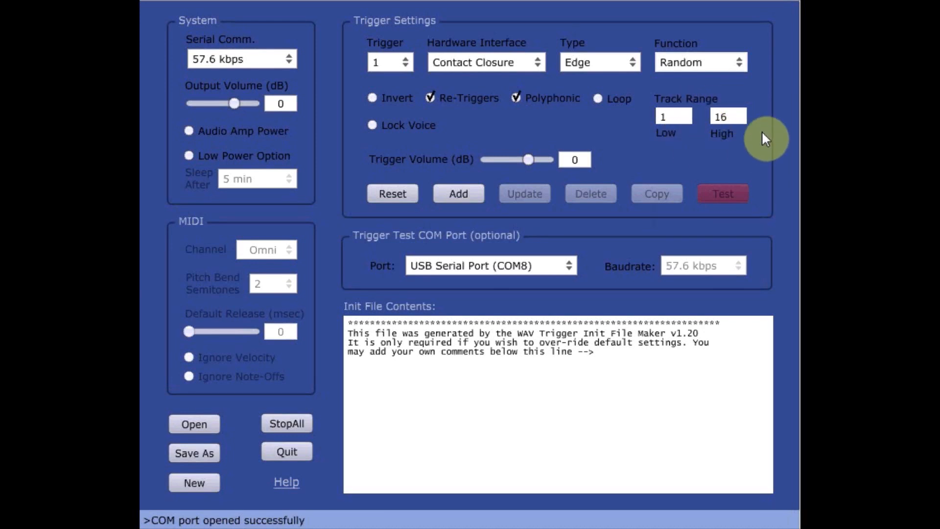
Set trigger 1's function to Pause and its type to Level
click(738, 62)
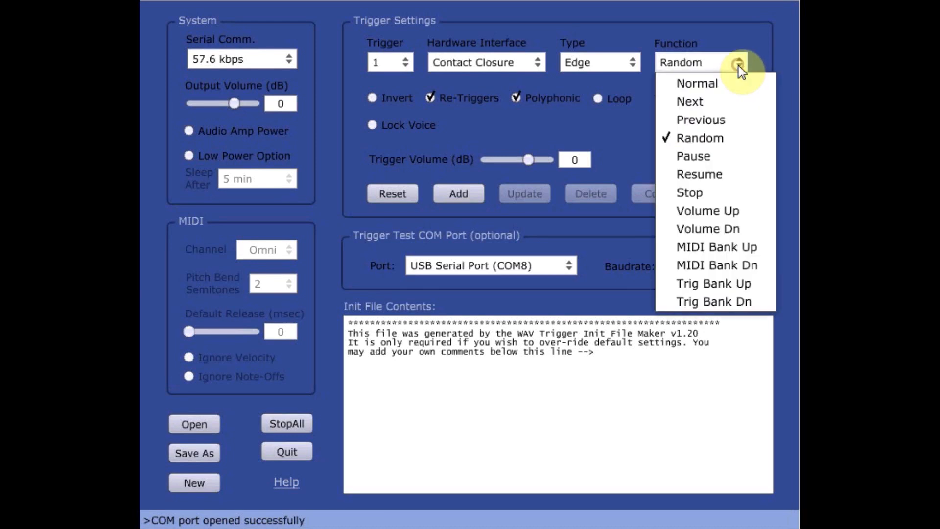
click(705, 156)
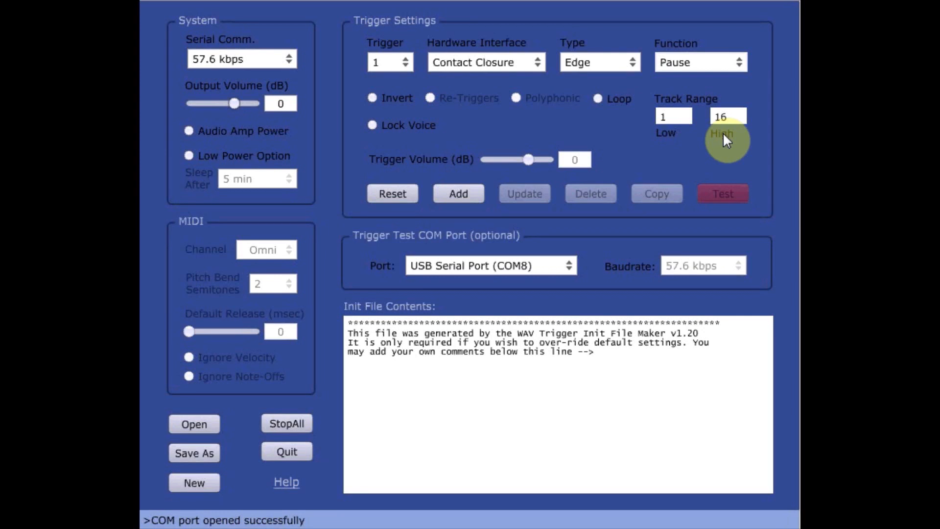
click(633, 62)
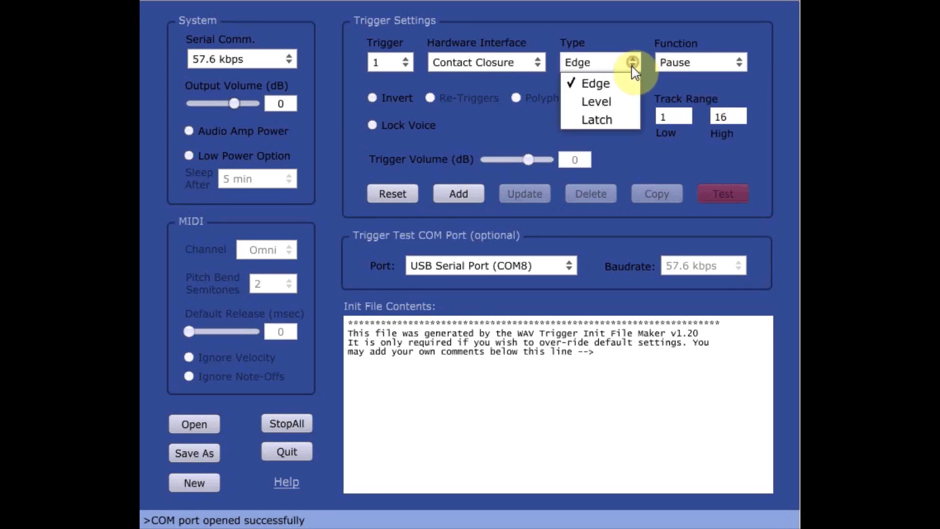
click(614, 103)
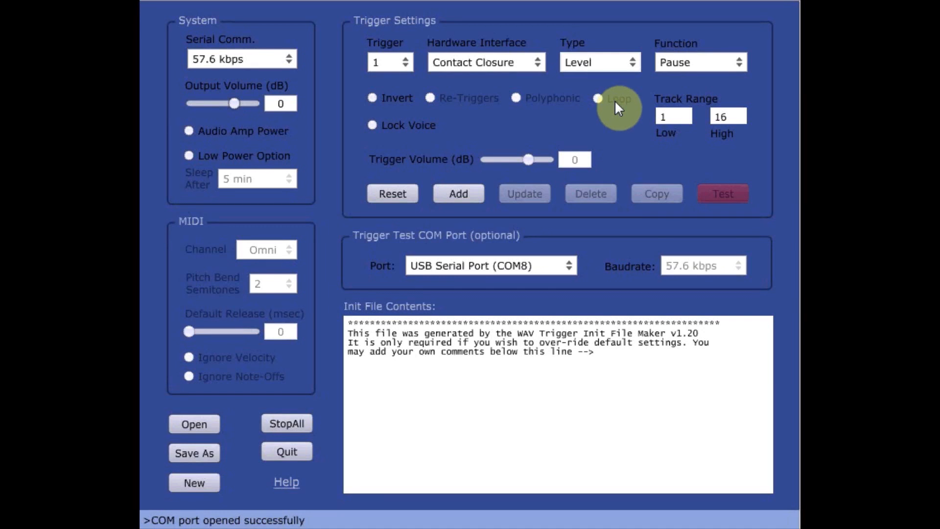
Try the Resume function for trigger 1, followed by the Stop function
click(740, 62)
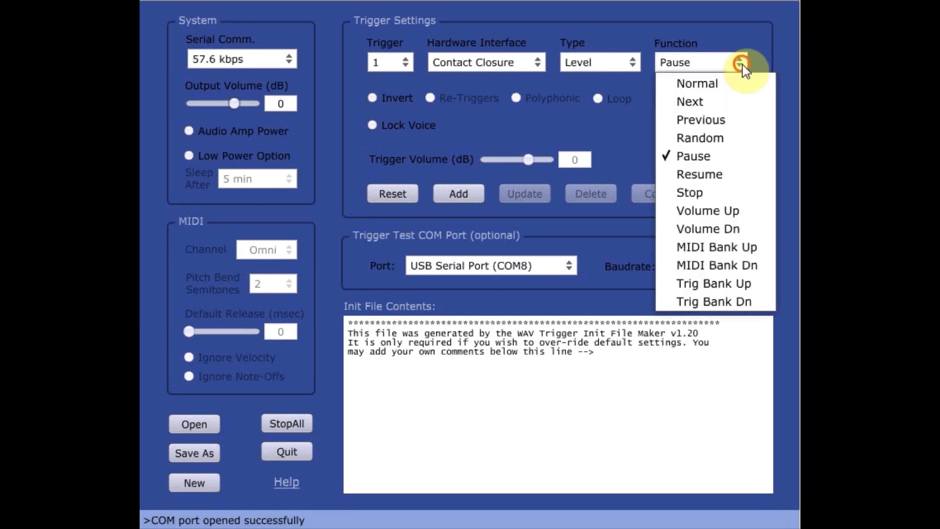
click(698, 172)
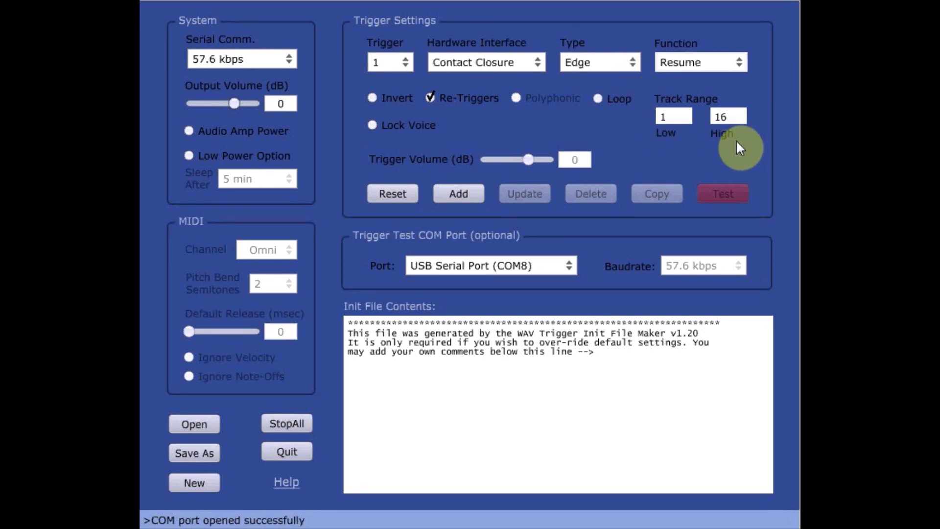
click(737, 61)
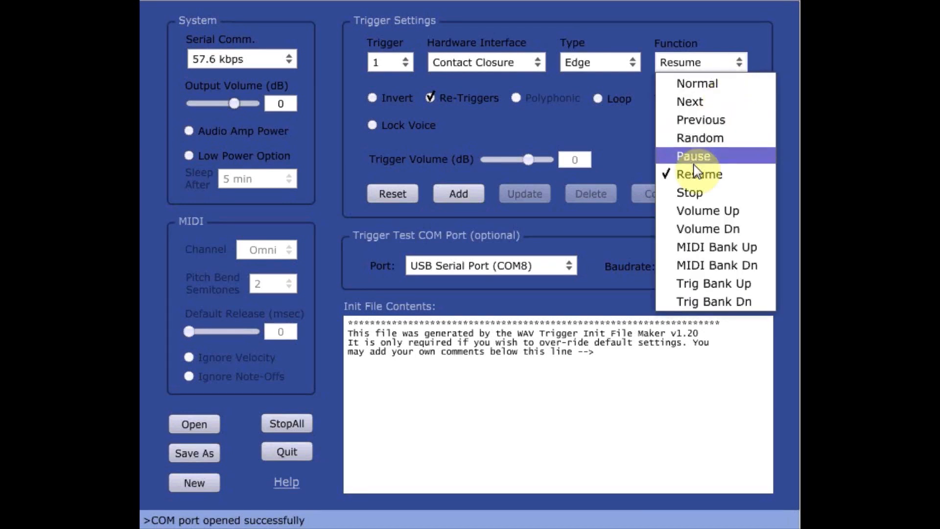
click(690, 192)
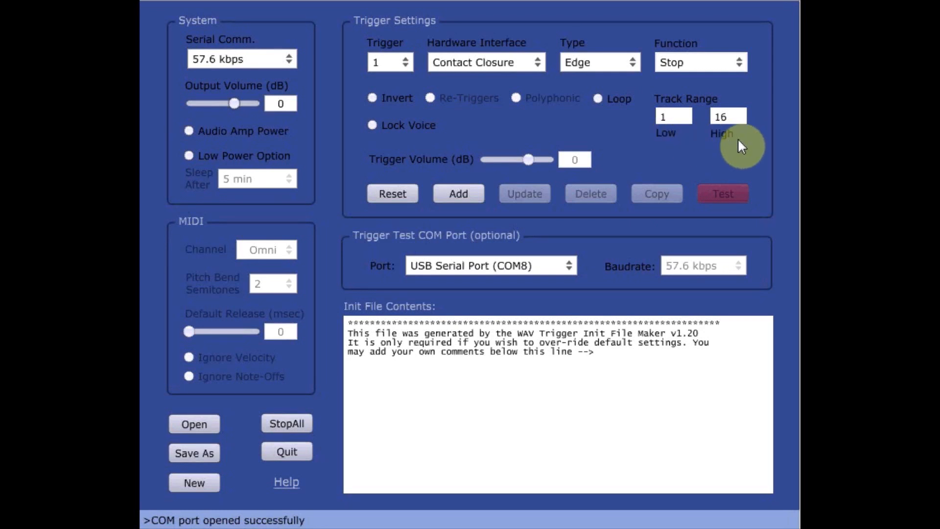
Try the Volume Up function for trigger 1 and settle on Volume Dn
click(738, 63)
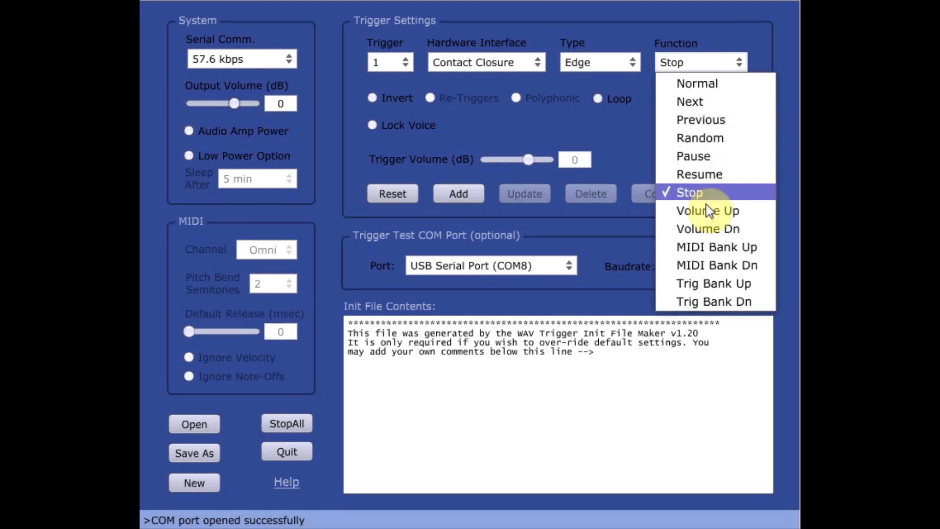
click(708, 211)
click(738, 63)
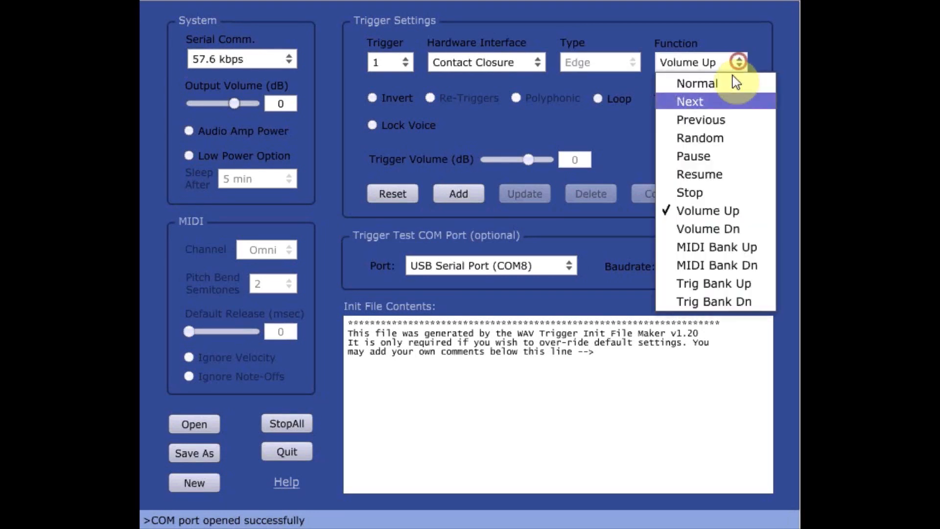
click(714, 229)
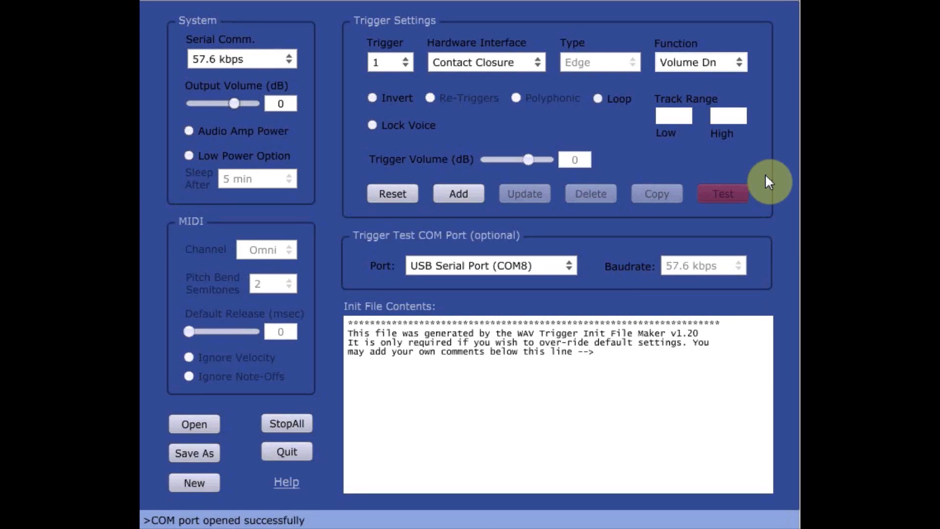
Try the Trig Bank Up function for trigger 1, followed by the Trig Bank Dn function
click(739, 63)
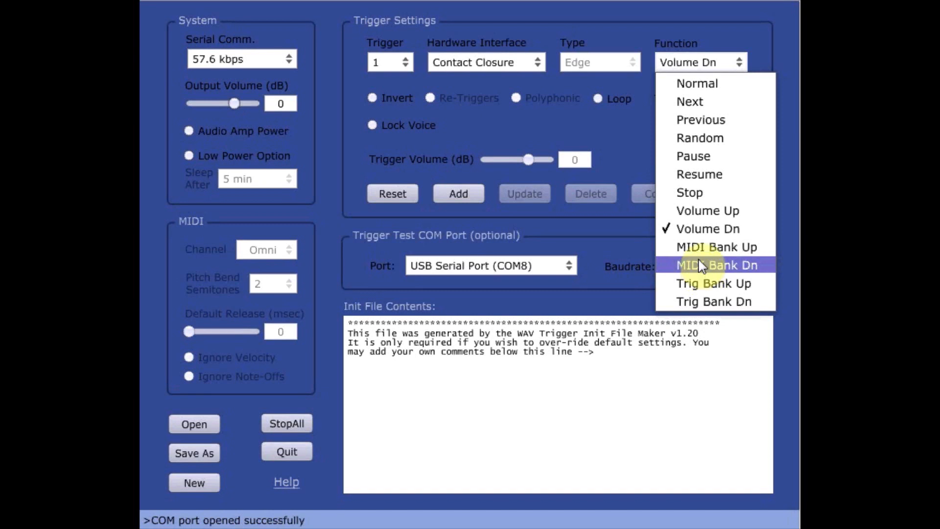
click(703, 274)
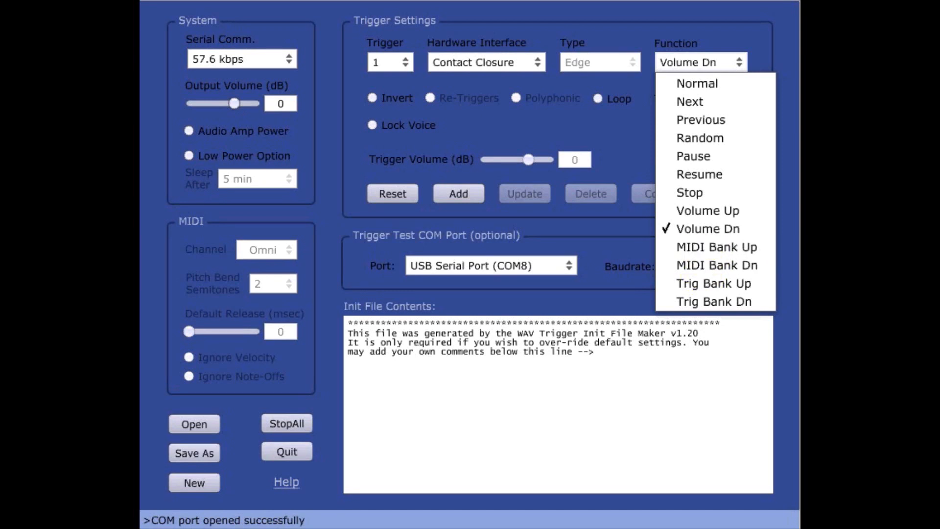
click(759, 284)
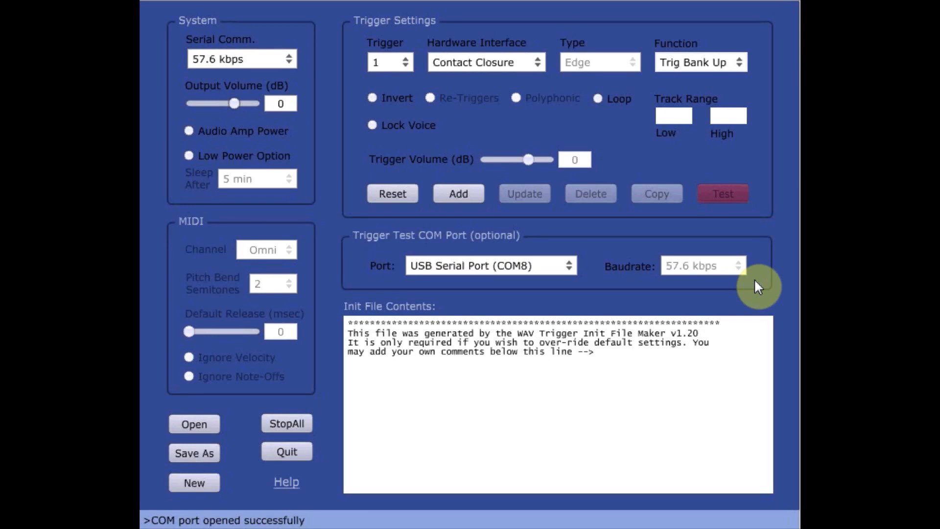
click(737, 61)
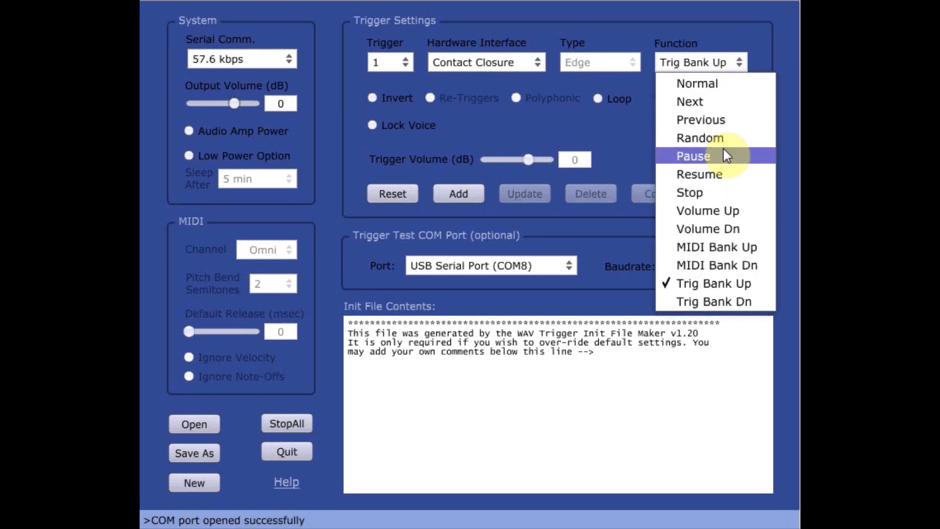
click(714, 302)
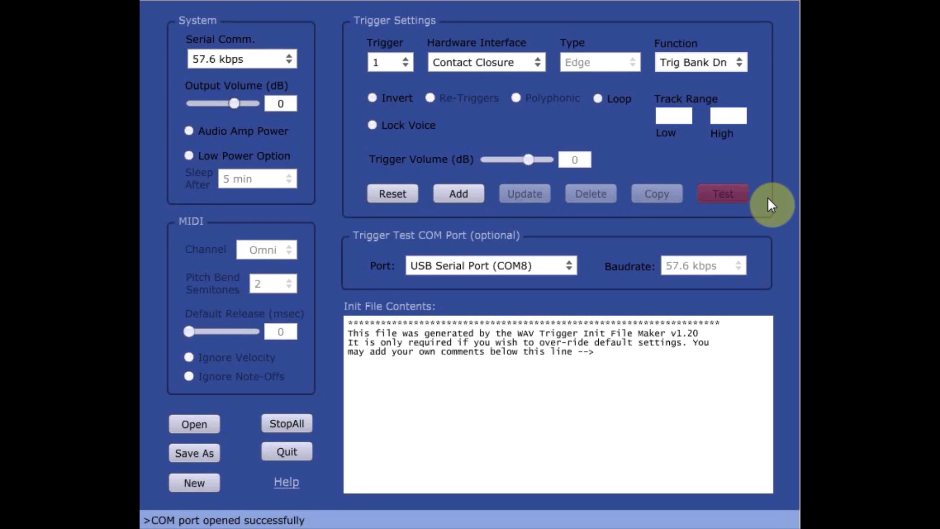
Enable Invert for trigger 1 and set its function to Normal with the Level type
click(372, 99)
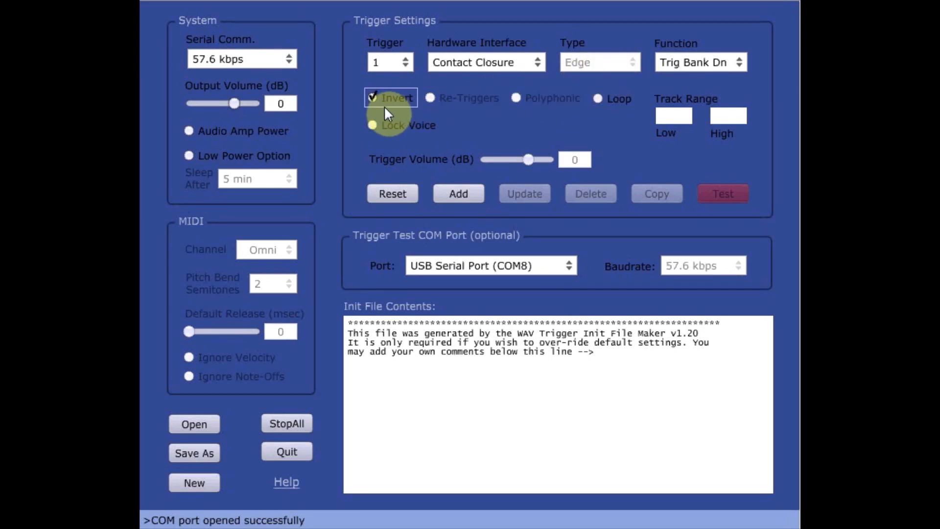
click(739, 63)
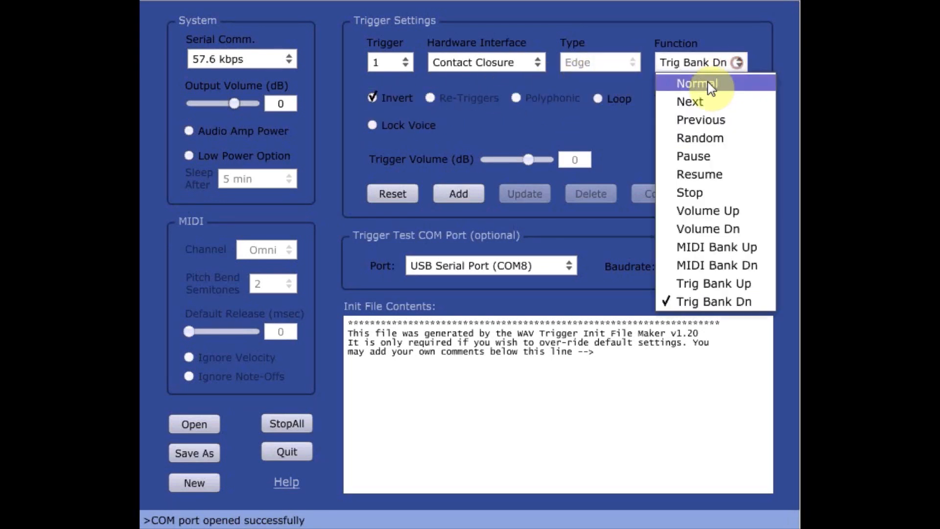
click(694, 83)
click(631, 63)
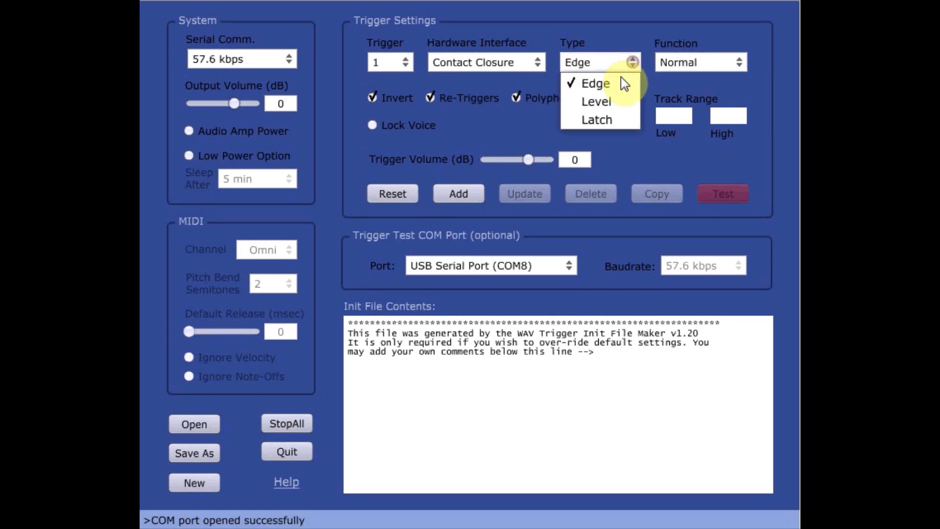
click(608, 102)
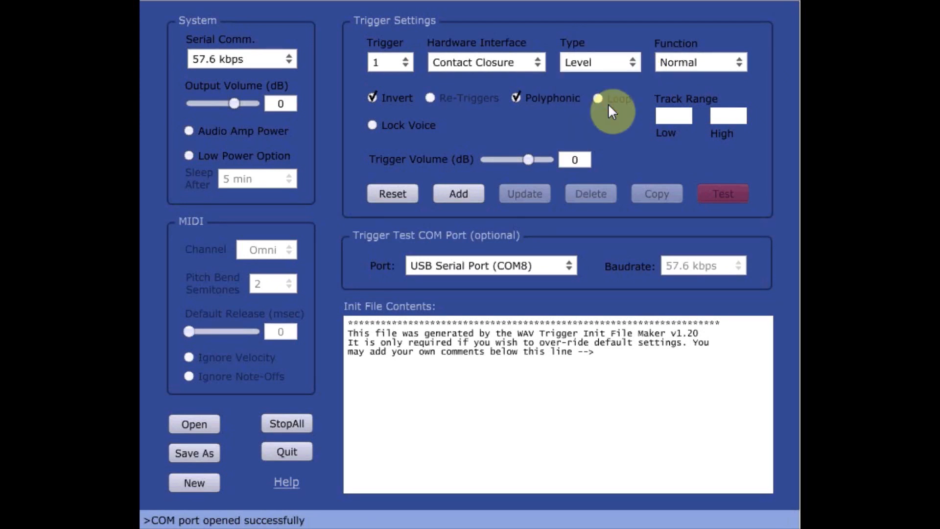
Try the Pause function for trigger 1 and switch Re-Triggers off and on again
click(738, 62)
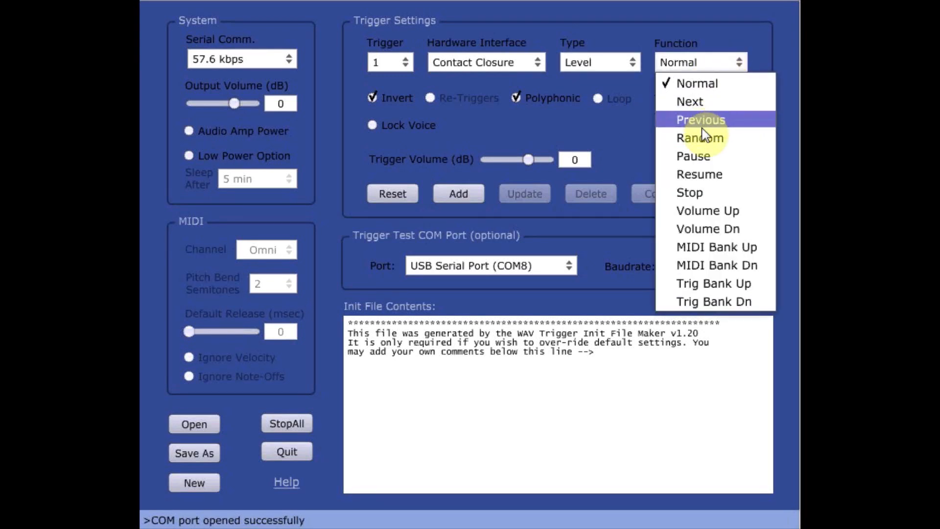
click(698, 156)
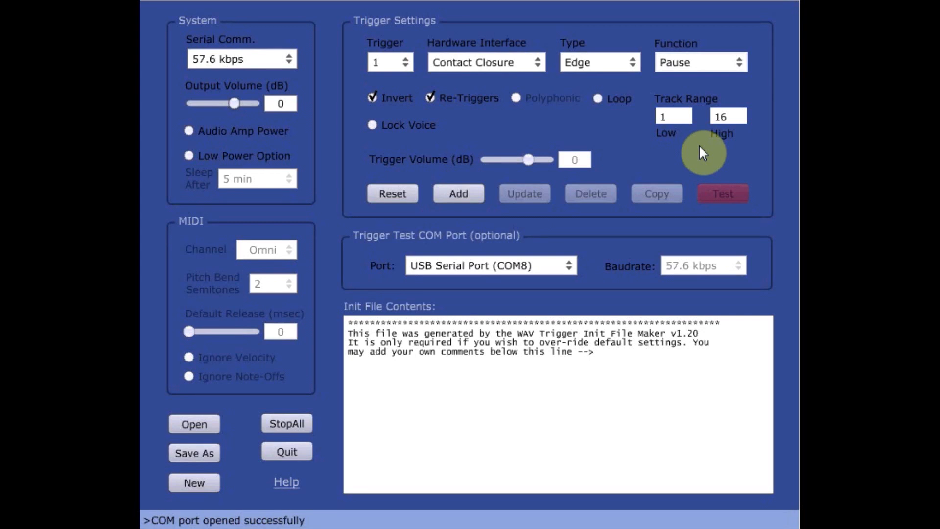
click(430, 98)
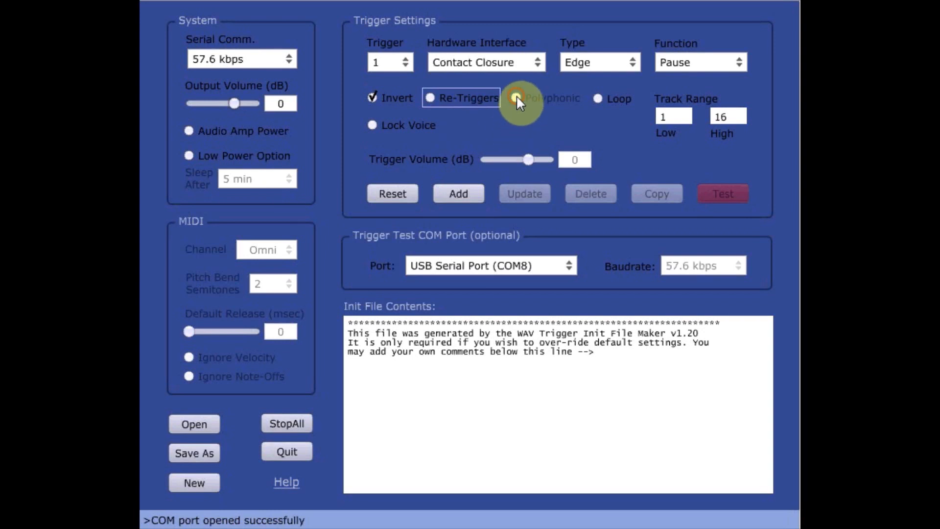
click(439, 100)
Set trigger 1's function back to Normal and enable its Loop and Lock Voice options
click(733, 62)
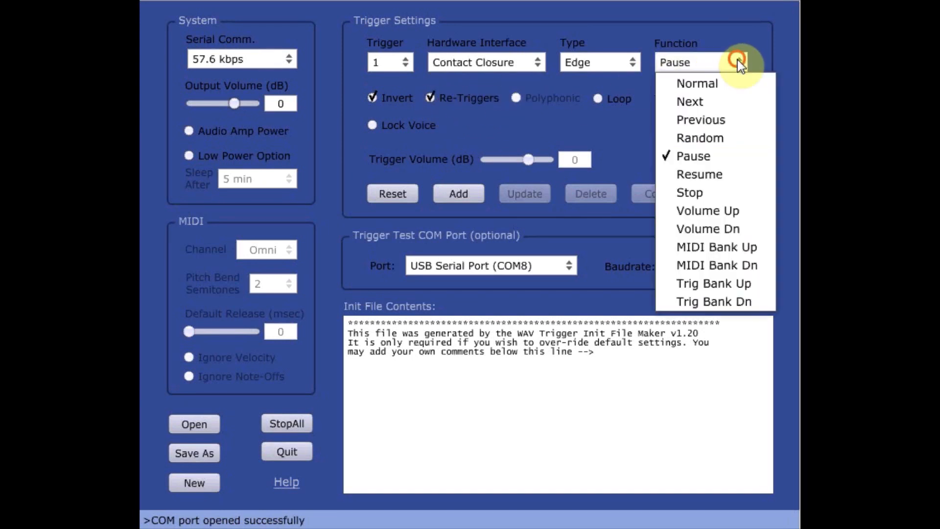
click(707, 88)
click(518, 98)
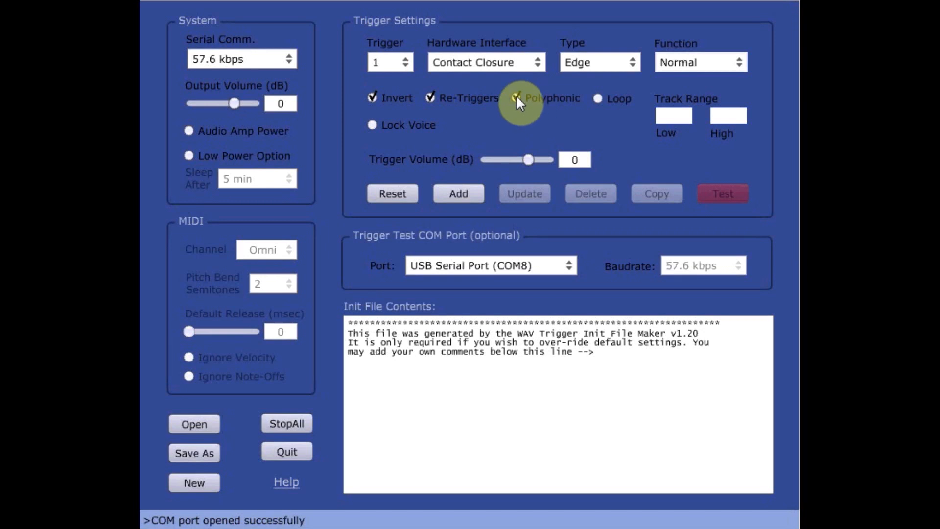
click(598, 98)
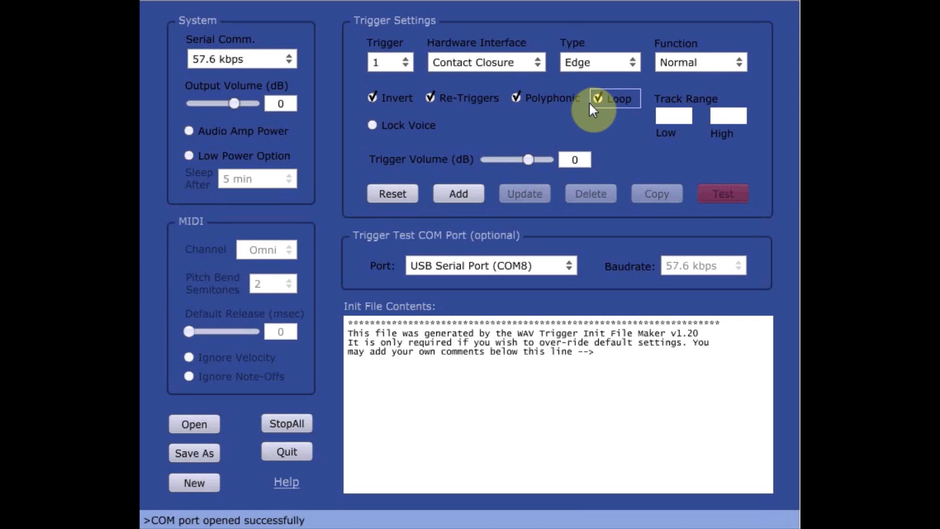
click(371, 127)
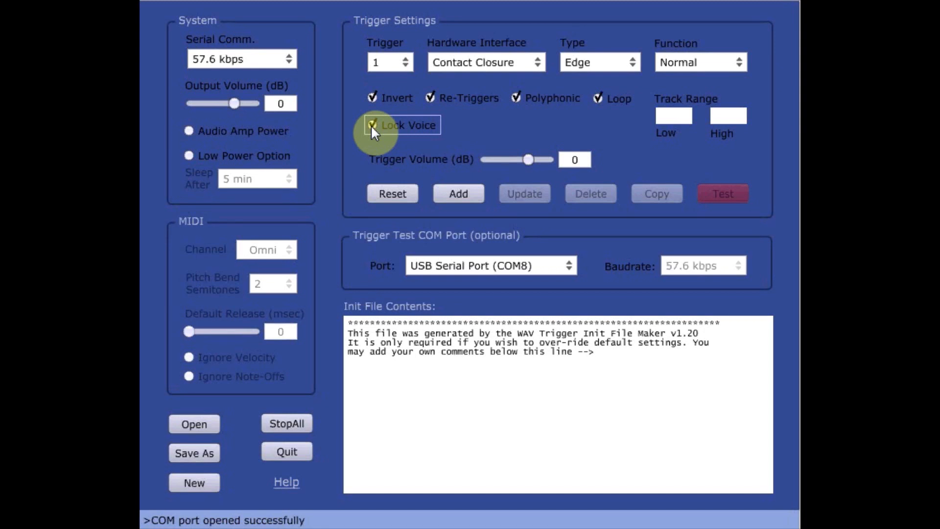
click(484, 127)
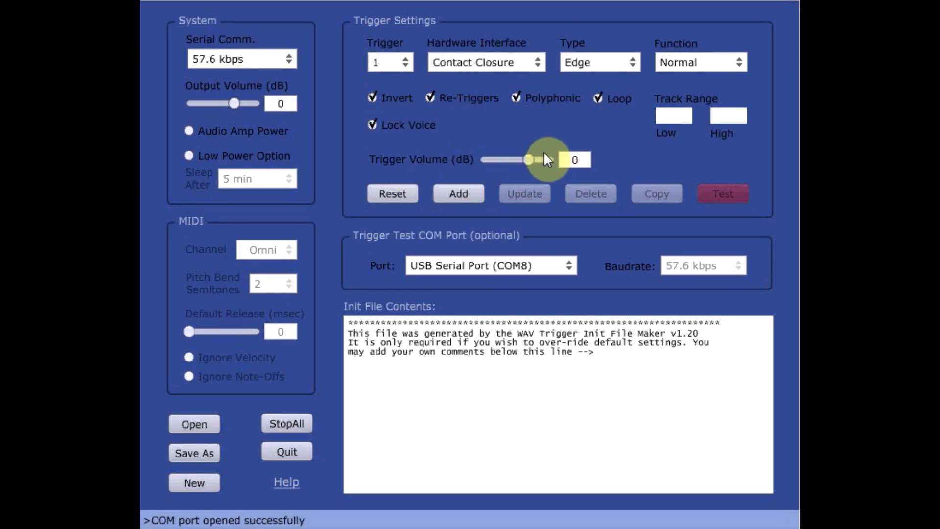
Return the trigger volume to 0 dB and add trigger 1 with the Random function and track range 1 to 16 to the init file
drag(533, 159, 509, 162)
drag(521, 163, 529, 162)
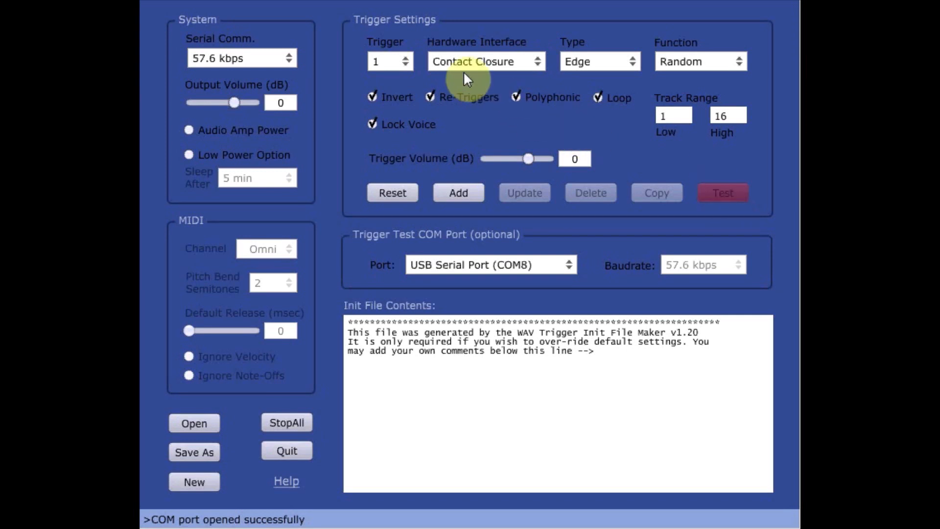
click(477, 196)
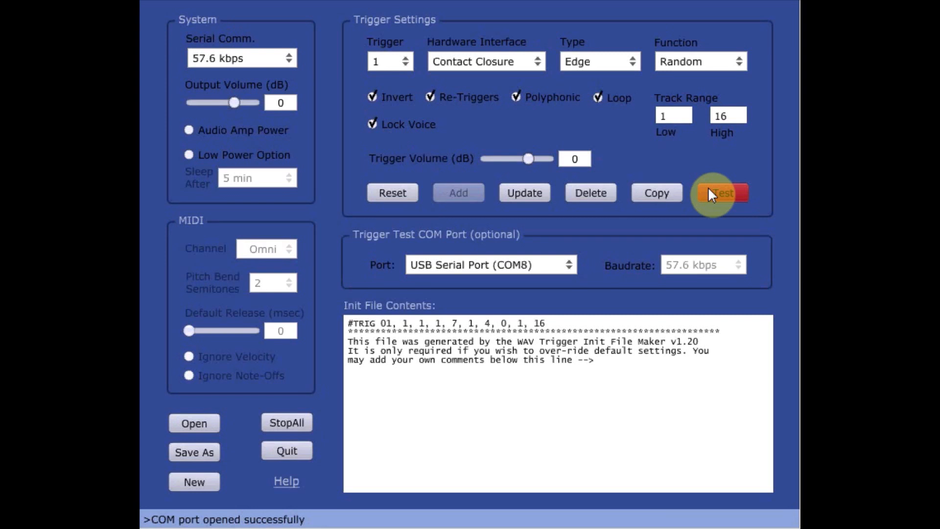
click(406, 61)
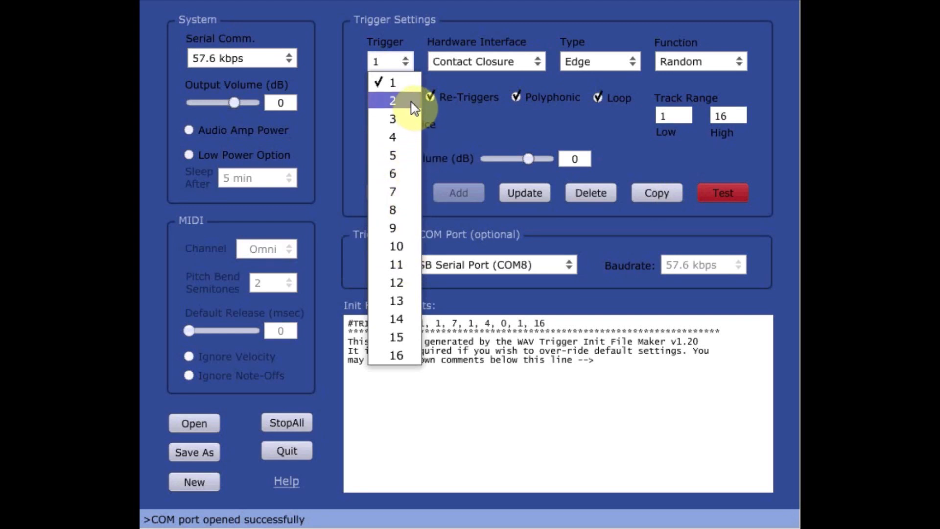
click(408, 58)
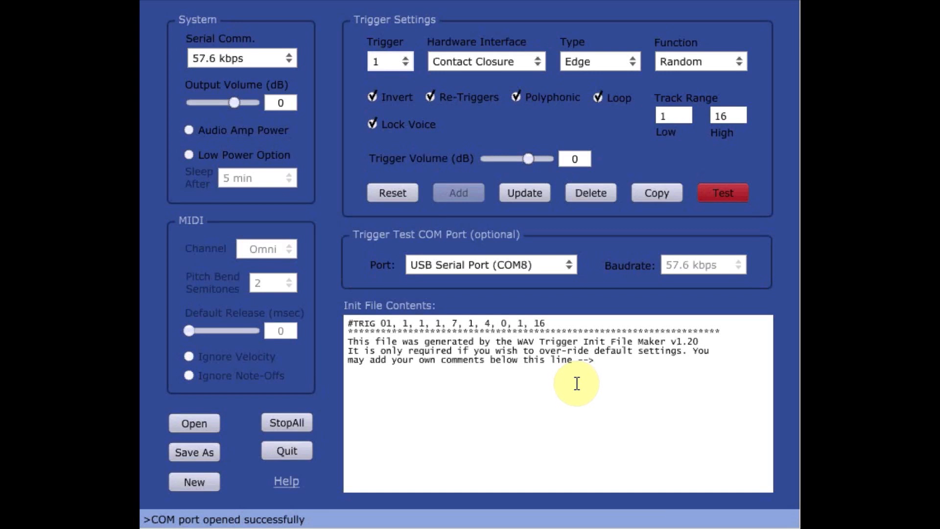
Add the comment "abc etc" below the generated init file text and save it as wavtrigr.ini in the INIT files folder
click(610, 366)
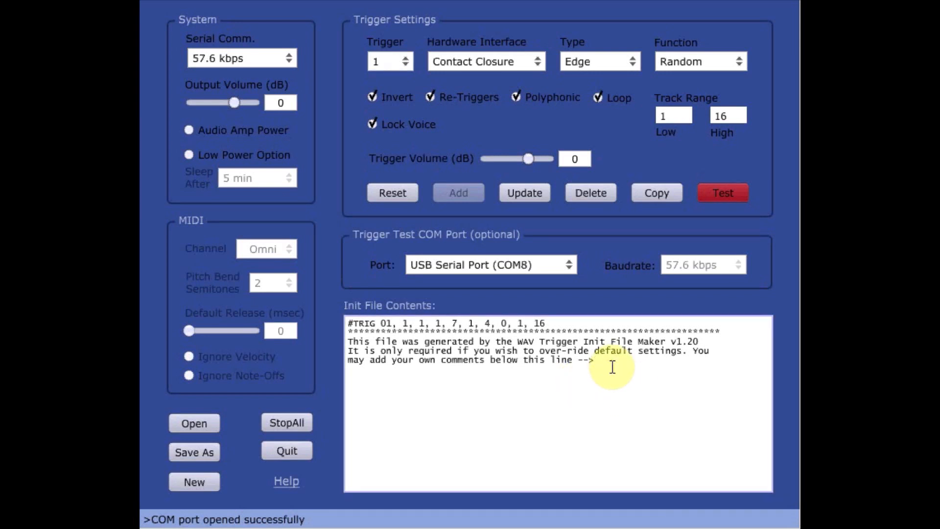
key(Return)
text(abc etc)
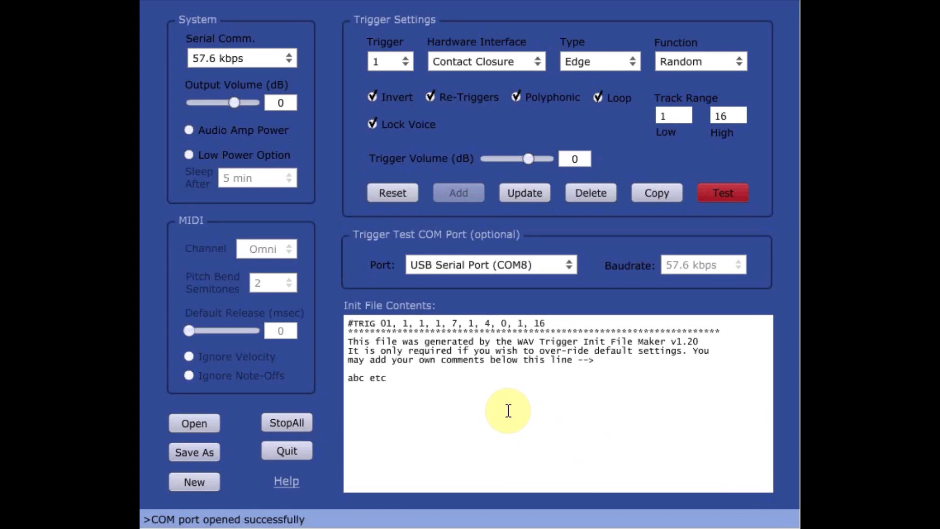
click(200, 451)
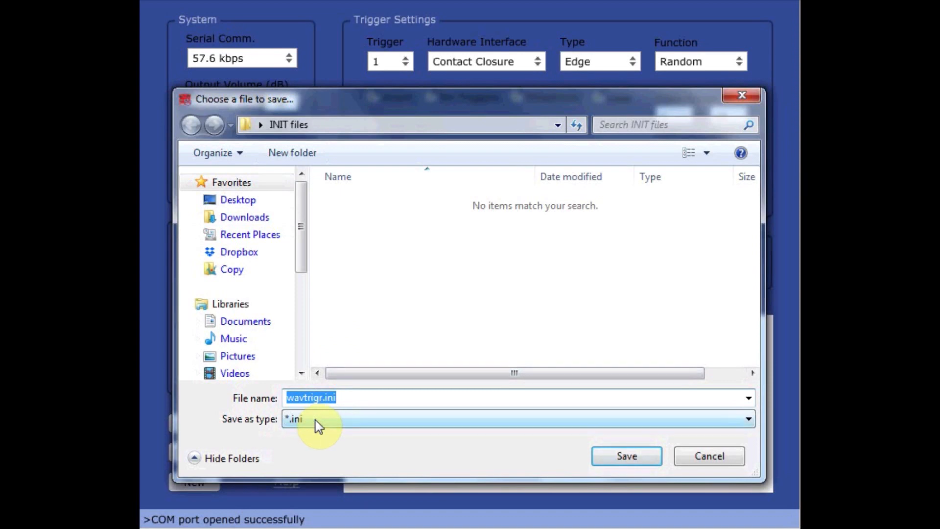
click(613, 458)
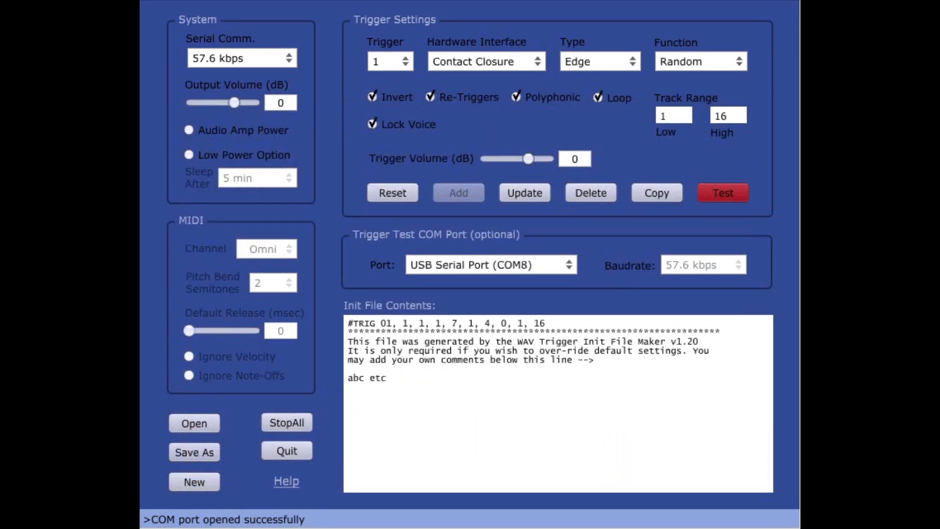
Switch to Windows Explorer and copy wavtrigr.ini from the INIT files folder onto the SDHC (F:) card
click(211, 434)
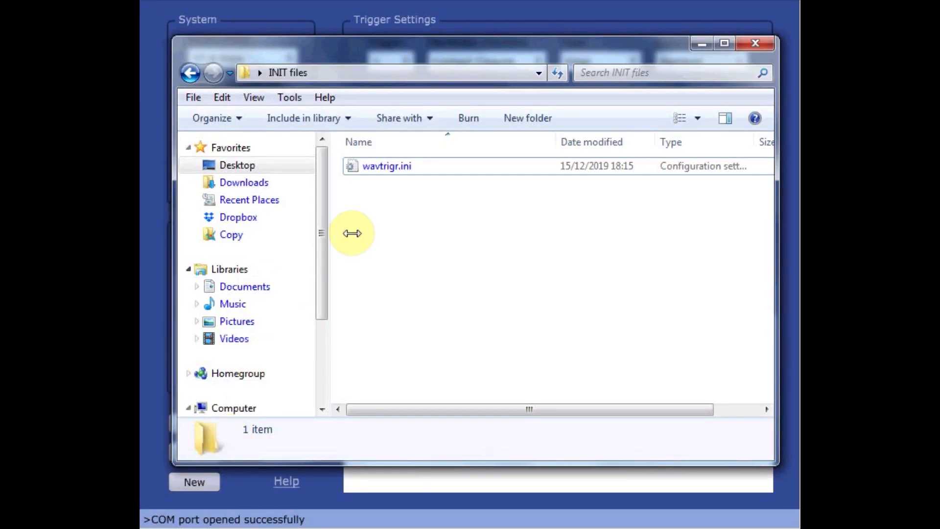
right_click(395, 172)
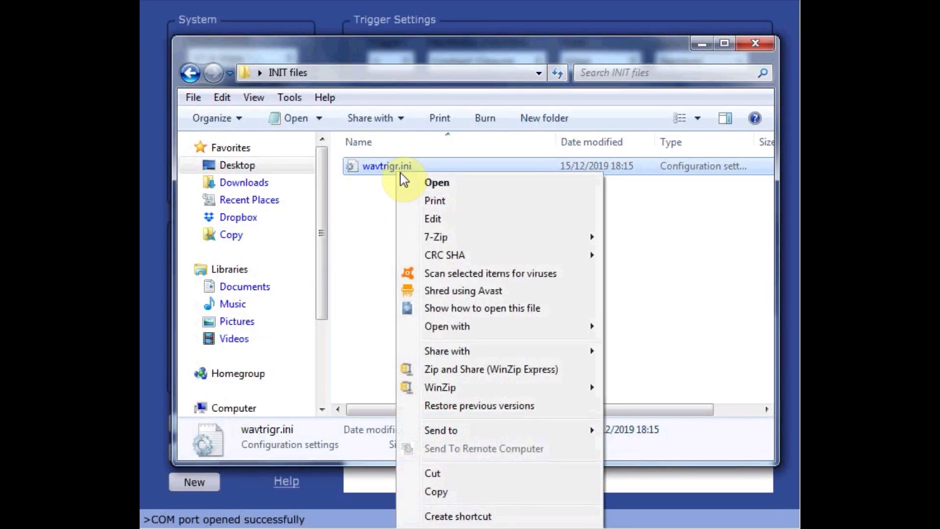
click(444, 493)
drag(324, 284, 319, 352)
click(237, 349)
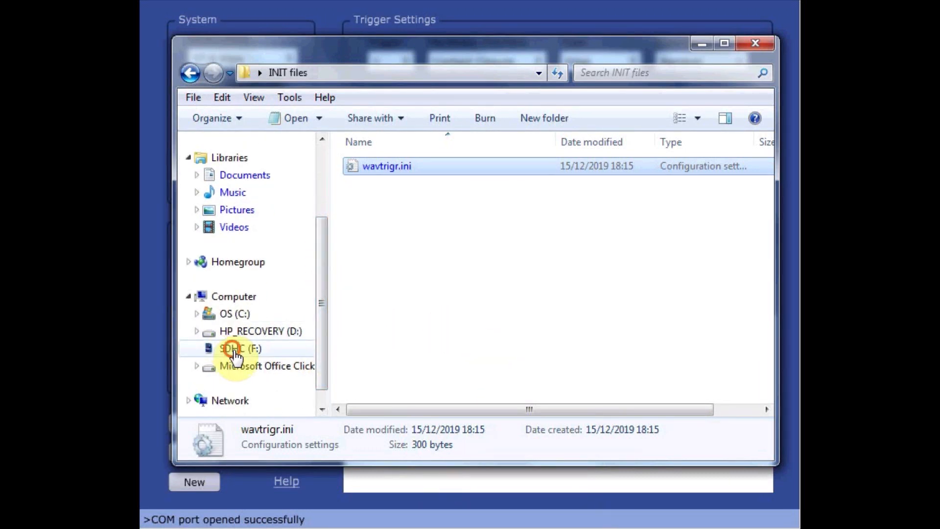
right_click(515, 269)
click(554, 384)
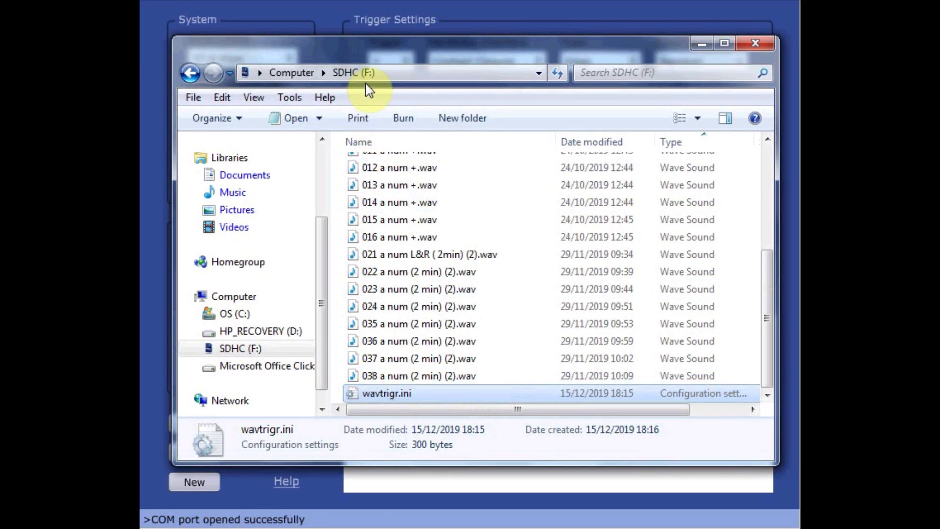
Leave the card's folder, eject the SDHC (F:) card and close the Explorer window
click(191, 74)
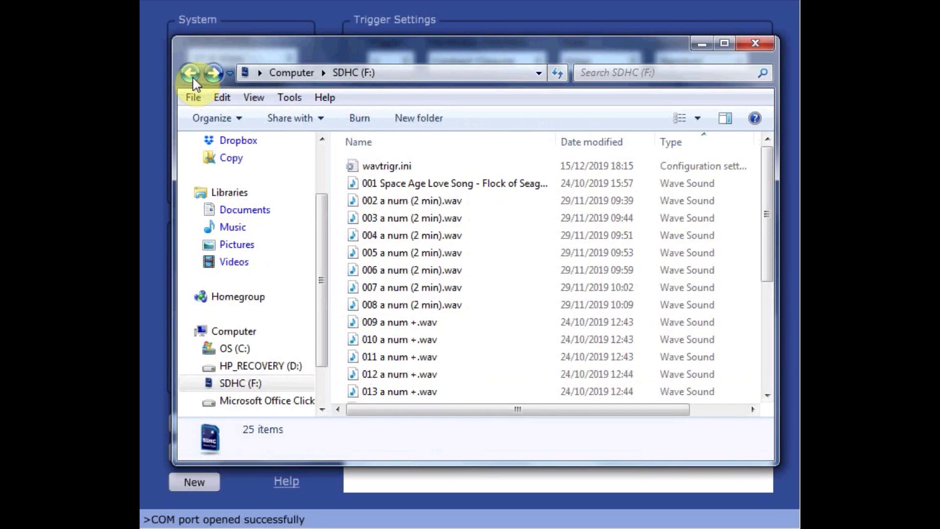
click(191, 73)
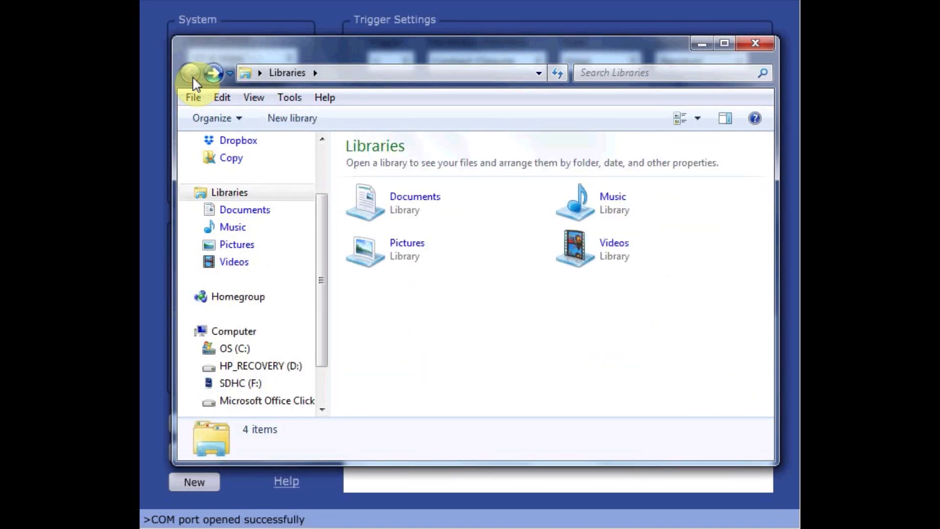
drag(321, 280, 320, 299)
right_click(248, 352)
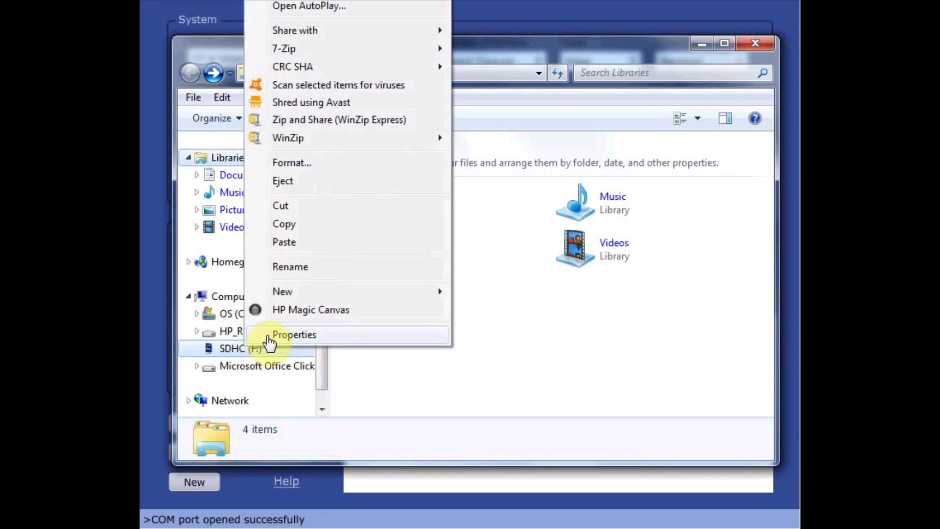
click(307, 187)
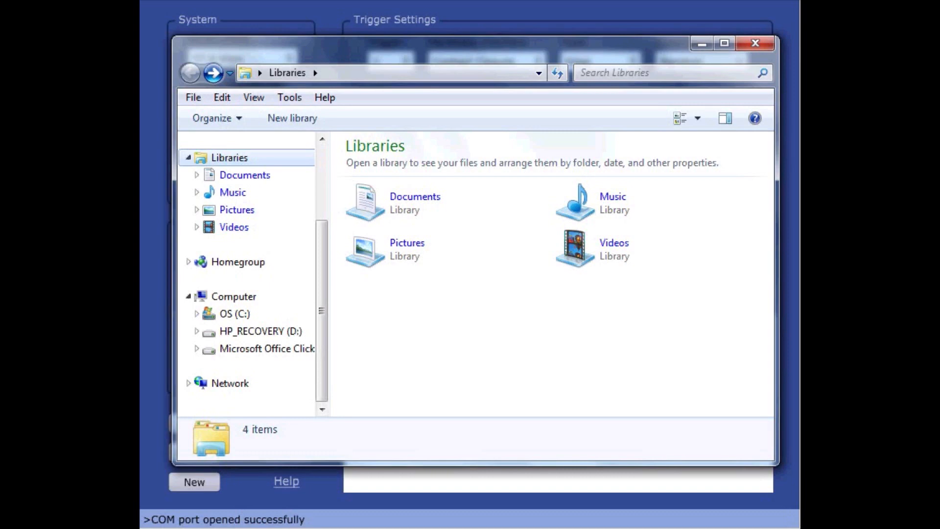
click(759, 44)
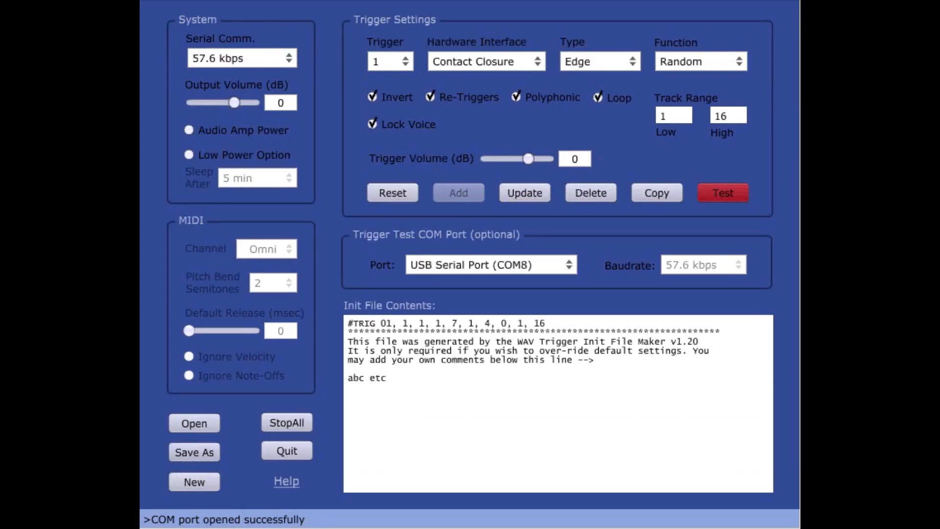